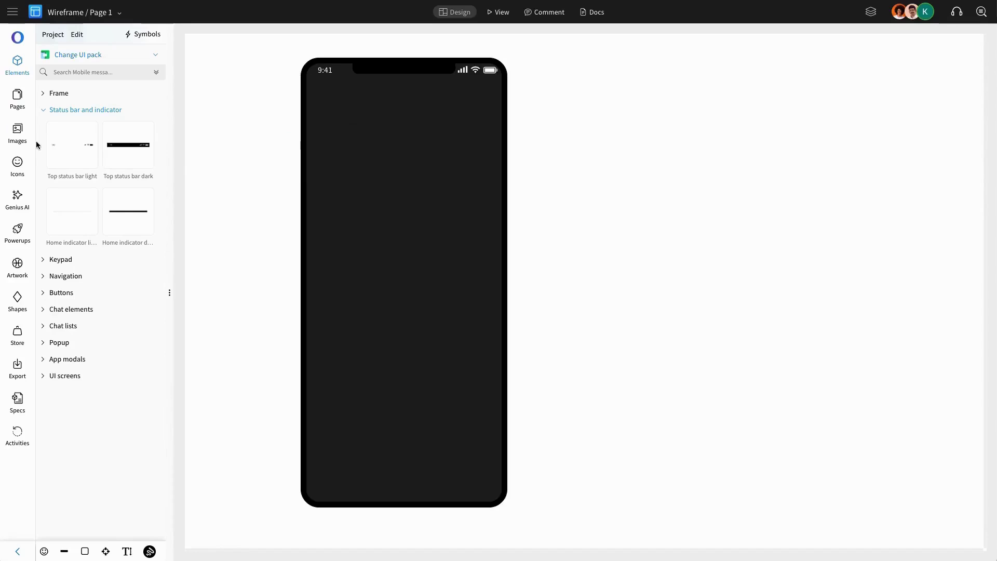
Place the tree image shape240.svg in the lower part of the phone frame and set its corner radius to 20
{"action": "left_click", "coordinate": [28, 136]}
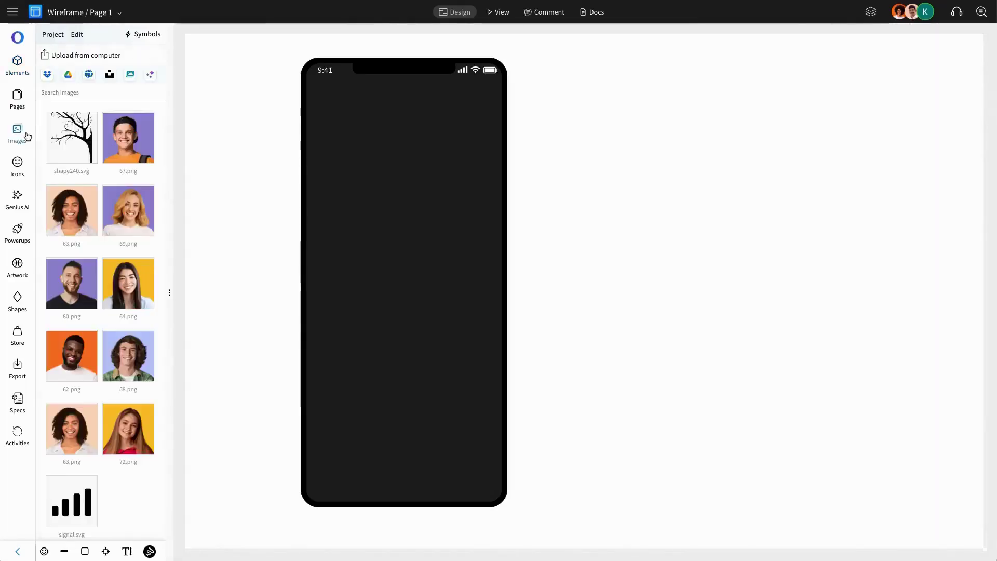
{"action": "left_click_drag", "start_coordinate": [78, 139], "coordinate": [493, 309]}
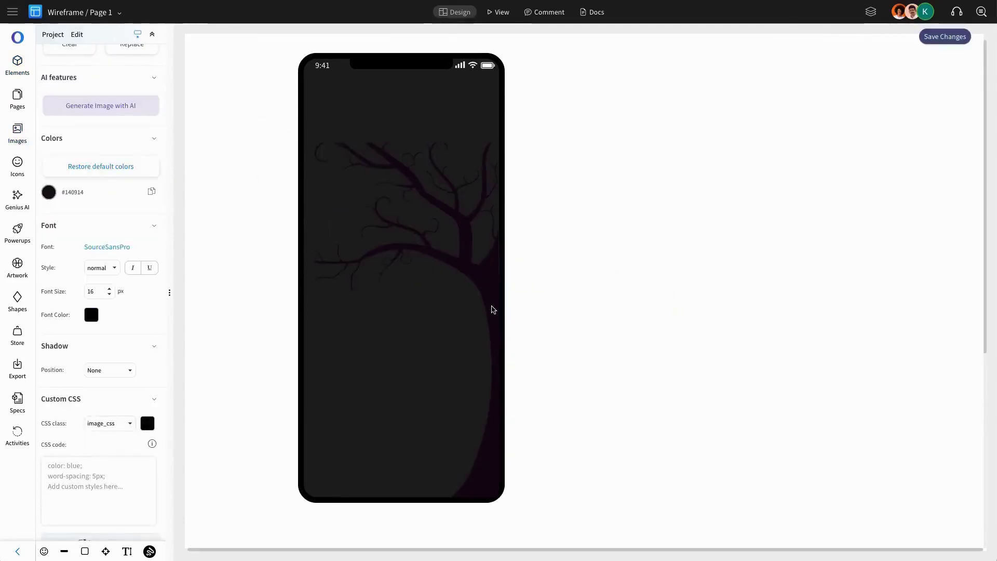
{"action": "scroll", "coordinate": [78, 104], "scroll_direction": "up", "scroll_amount": 3}
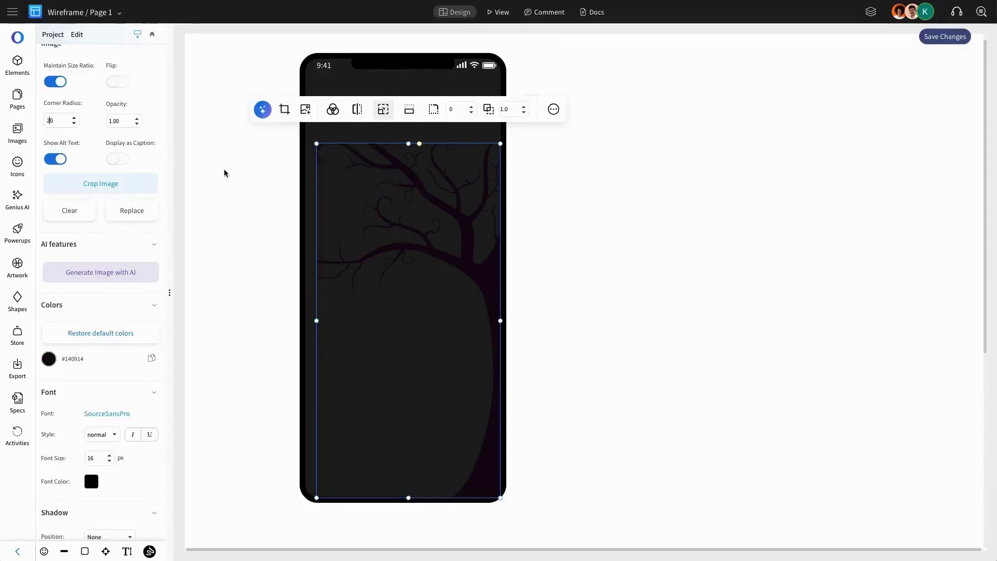
{"action": "left_click", "coordinate": [418, 234]}
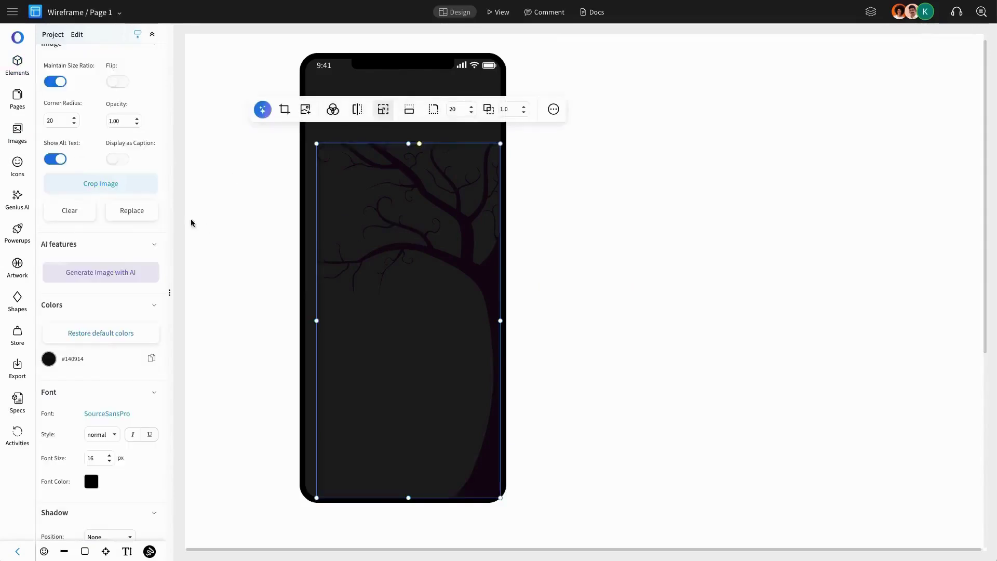
Recolor the tree image to #ffd9a0 and lower its opacity
{"action": "left_click", "coordinate": [48, 359]}
{"action": "left_click", "coordinate": [57, 395]}
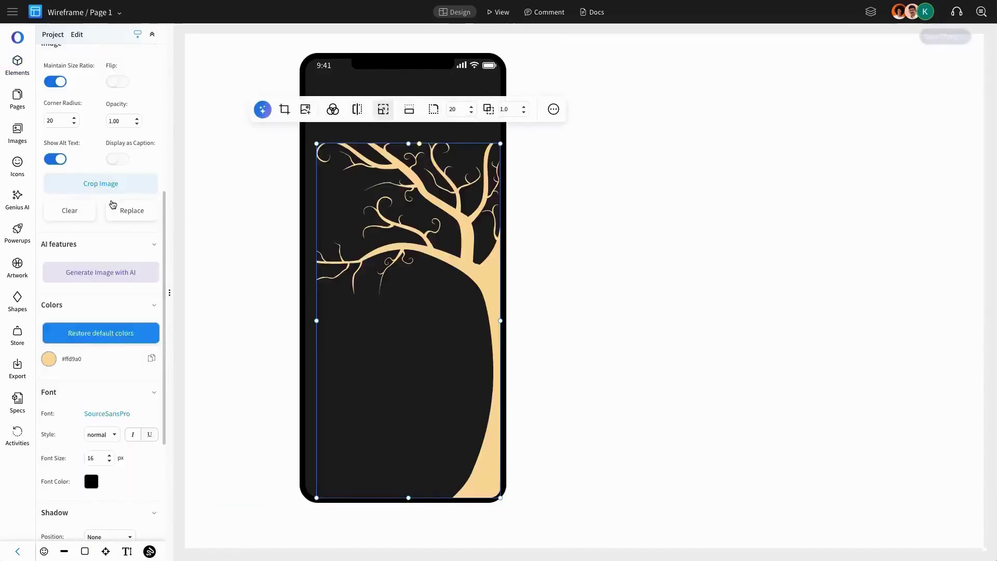
{"action": "left_click", "coordinate": [136, 124]}
{"action": "left_click", "coordinate": [136, 124]}
{"action": "left_click", "coordinate": [137, 124]}
{"action": "left_click", "coordinate": [136, 124]}
{"action": "left_click", "coordinate": [752, 307]}
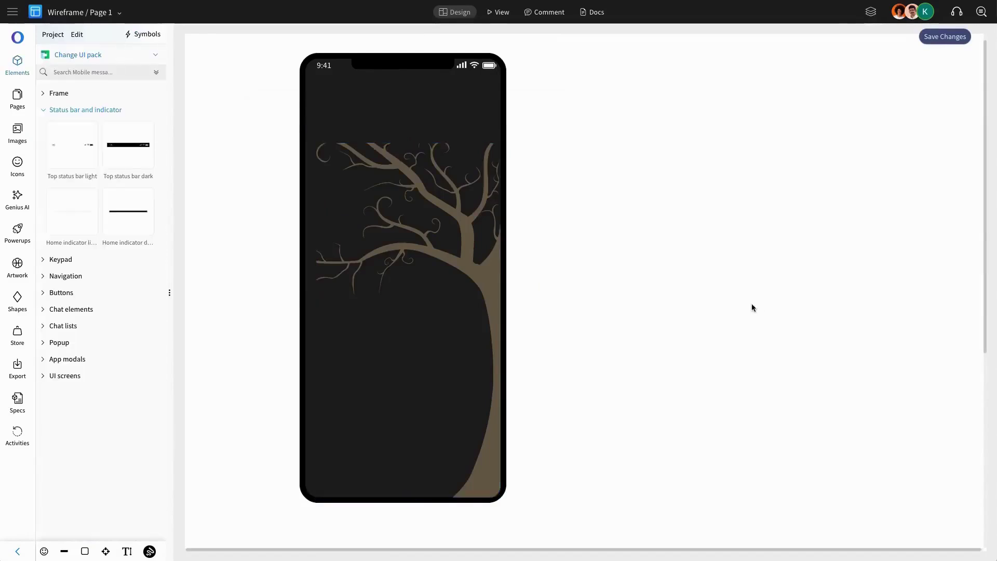
Switch the artwork library to the gradient shapes pack and place the orange four-pointed star small in the phone screen's upper left corner
{"action": "left_click", "coordinate": [17, 268]}
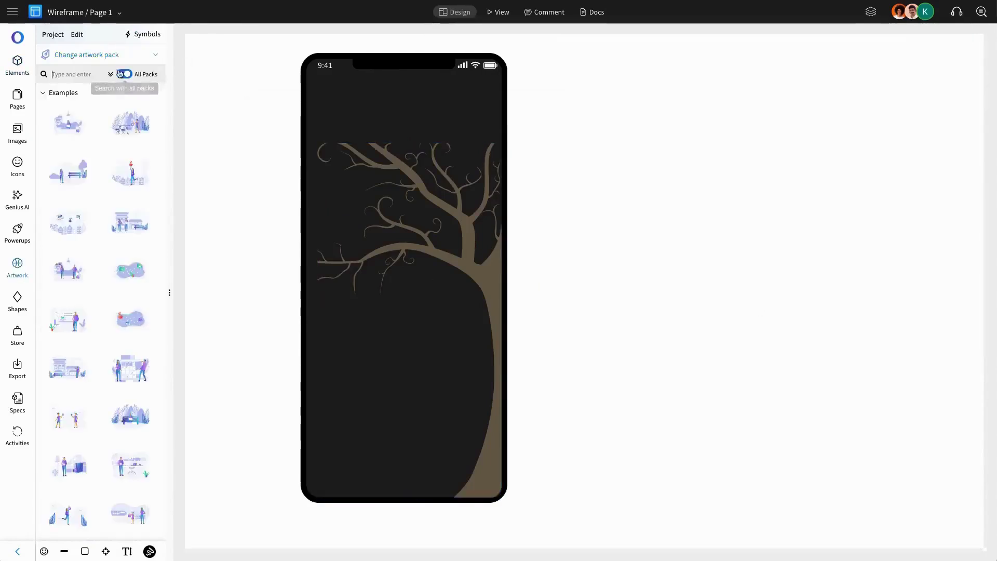
{"action": "left_click", "coordinate": [104, 55]}
{"action": "left_click", "coordinate": [110, 200]}
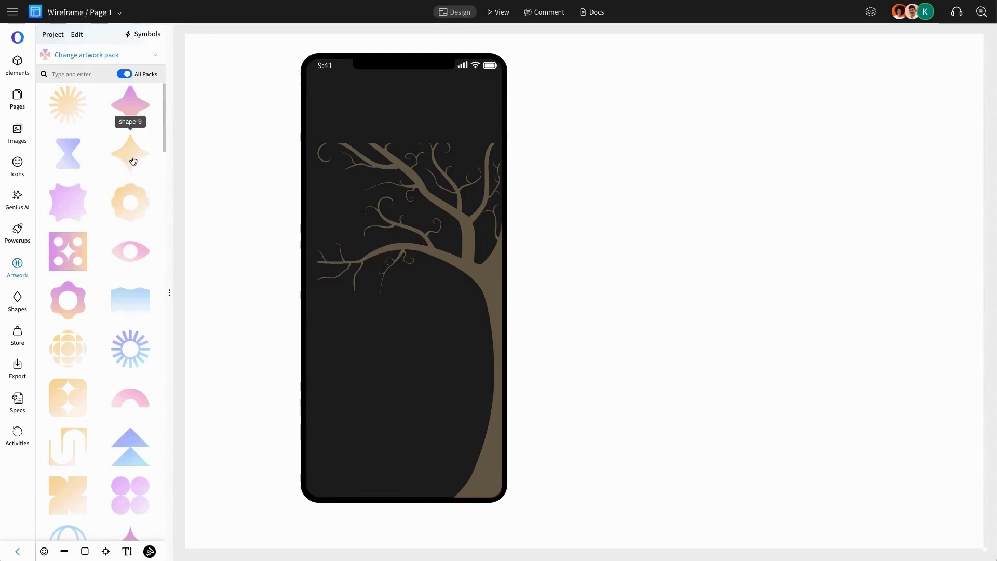
{"action": "scroll", "coordinate": [131, 160], "scroll_direction": "down", "scroll_amount": 8}
{"action": "scroll", "coordinate": [131, 160], "scroll_direction": "up", "scroll_amount": 8}
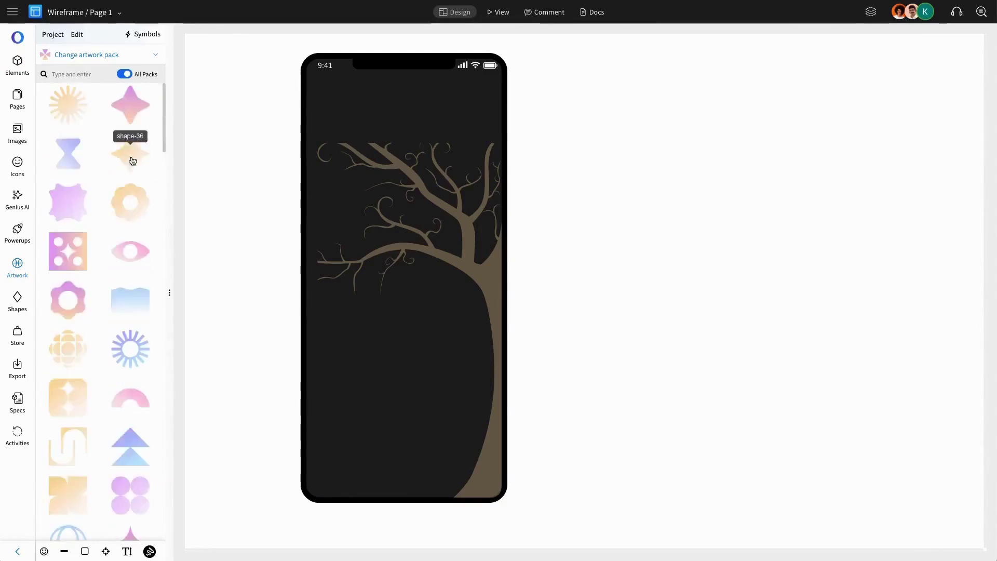
{"action": "left_click", "coordinate": [132, 160]}
{"action": "left_click_drag", "start_coordinate": [315, 60], "coordinate": [336, 104]}
Lower the opacity of the star, and darken the tree artwork a little further
{"action": "left_click", "coordinate": [136, 88]}
{"action": "left_click", "coordinate": [136, 88]}
{"action": "left_click", "coordinate": [136, 88]}
{"action": "left_click", "coordinate": [136, 88]}
{"action": "left_click", "coordinate": [334, 119]}
{"action": "left_click", "coordinate": [665, 156]}
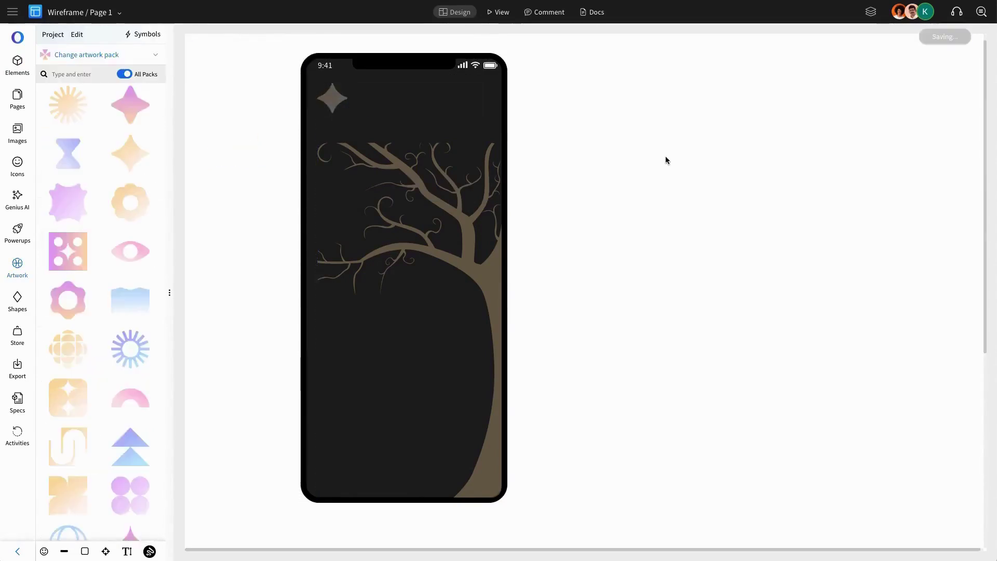
{"action": "left_click", "coordinate": [456, 261]}
{"action": "left_click", "coordinate": [244, 148]}
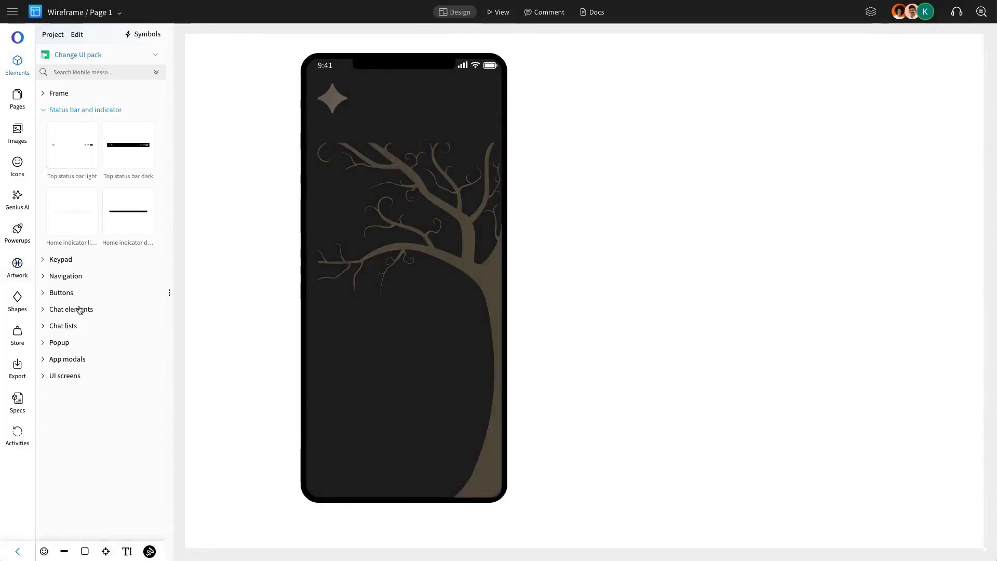
Add the white Montserrat heading "Let's Get You Connected" below the tree branches using the Common pack, with font size 30 px
{"action": "left_click", "coordinate": [100, 55]}
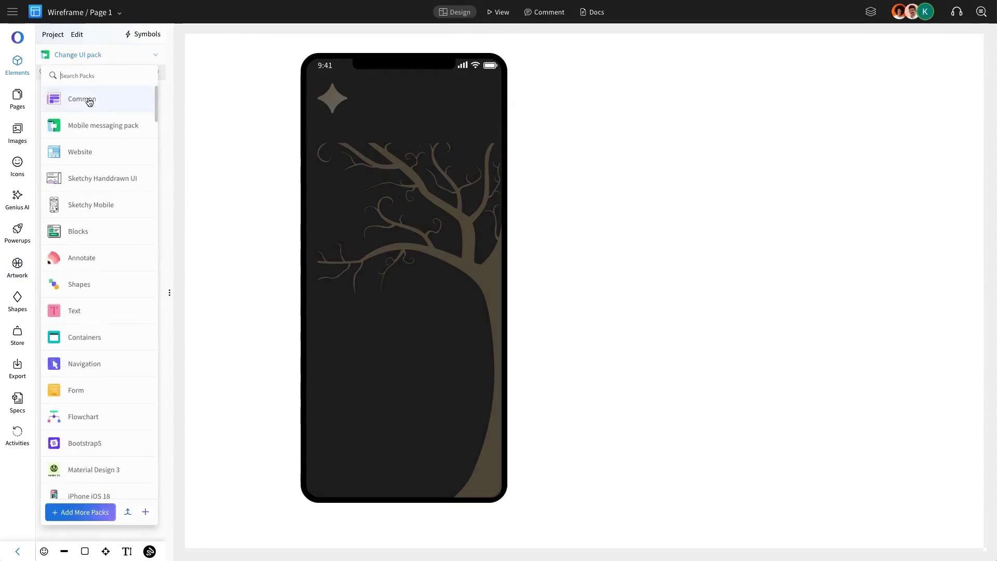
{"action": "left_click", "coordinate": [89, 100]}
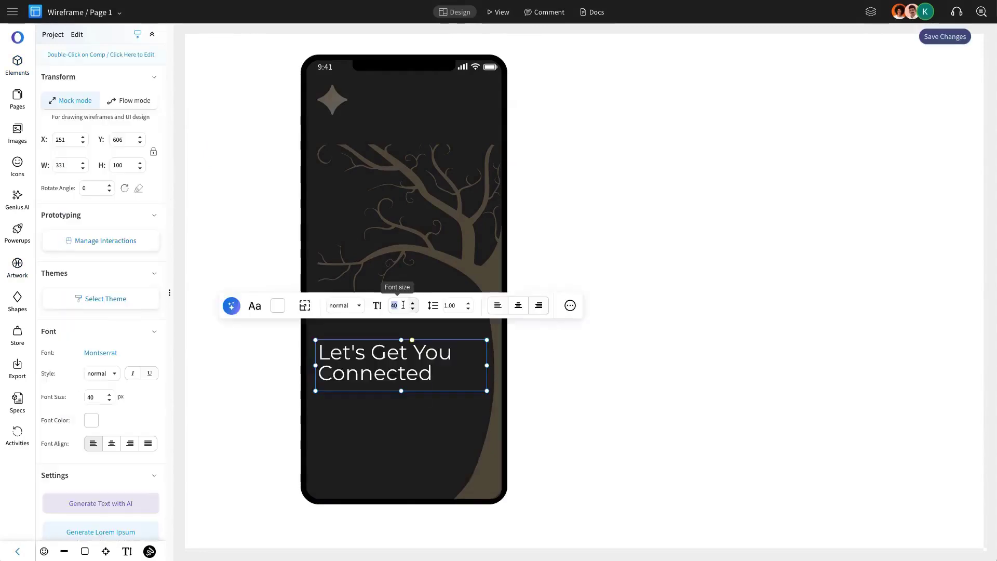
{"action": "type", "text": "30"}
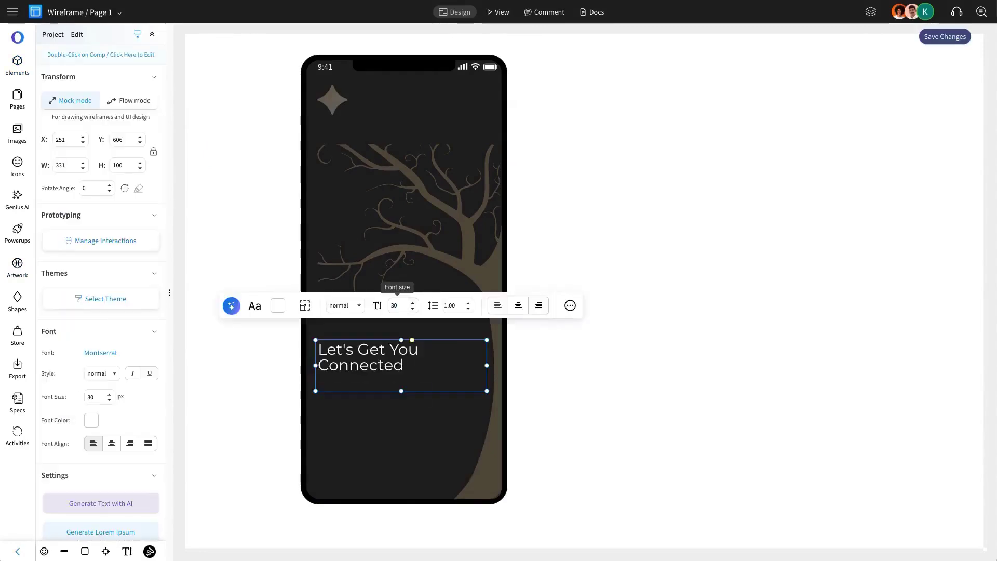
Set the heading's font style to 600 and increase its line height to 1.40
{"action": "left_click", "coordinate": [344, 305]}
{"action": "left_click", "coordinate": [343, 389]}
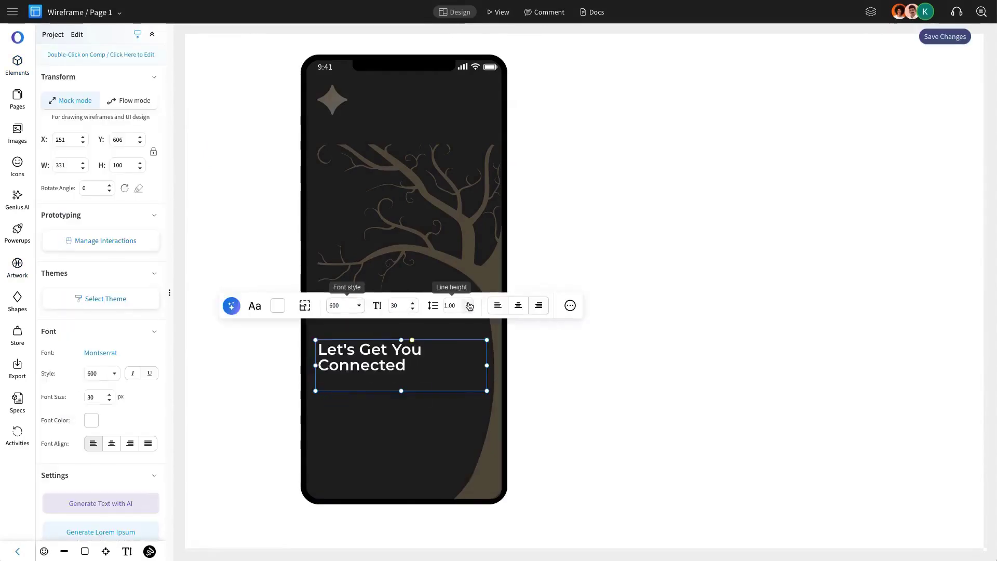
{"action": "left_click", "coordinate": [469, 303]}
{"action": "left_click", "coordinate": [469, 303]}
{"action": "left_click", "coordinate": [469, 303]}
{"action": "key", "text": "Escape"}
Add the 16 px light gray subtitle "Group Chats, File Sharing and Smart Threads Made Easy" below the heading
{"action": "left_click", "coordinate": [412, 367]}
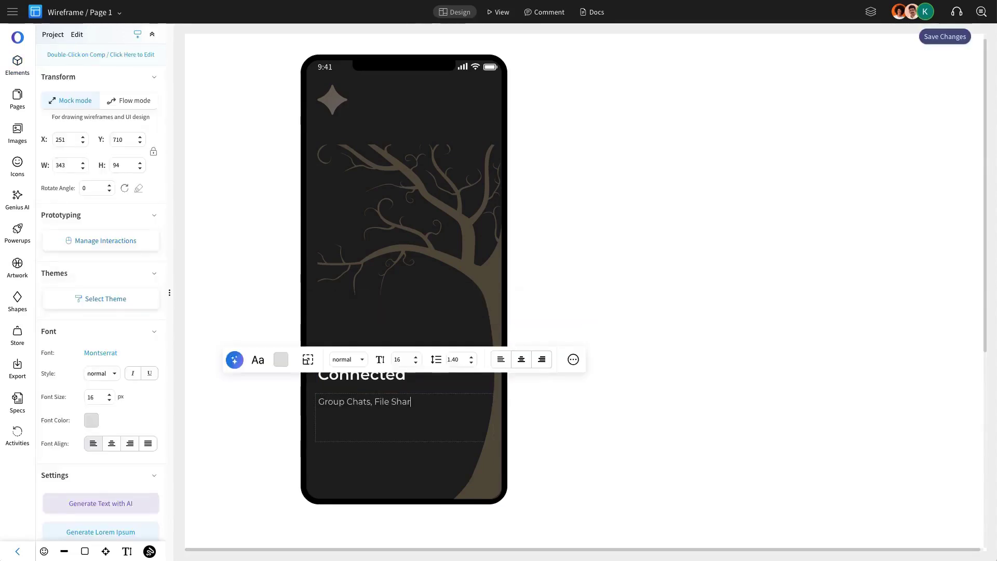
{"action": "type", "text": "and Smart Threads Made Easy"}
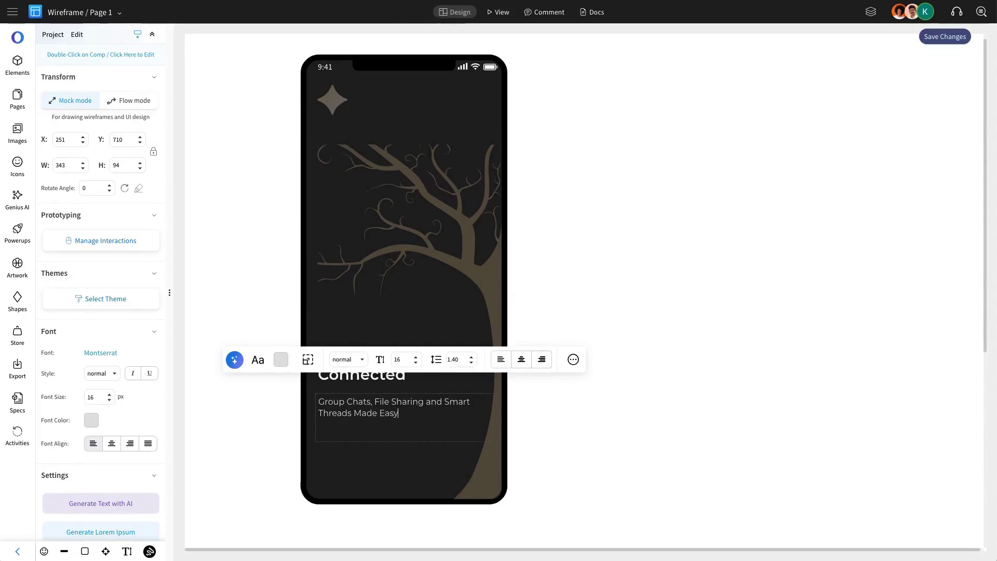
{"action": "key", "text": "Escape"}
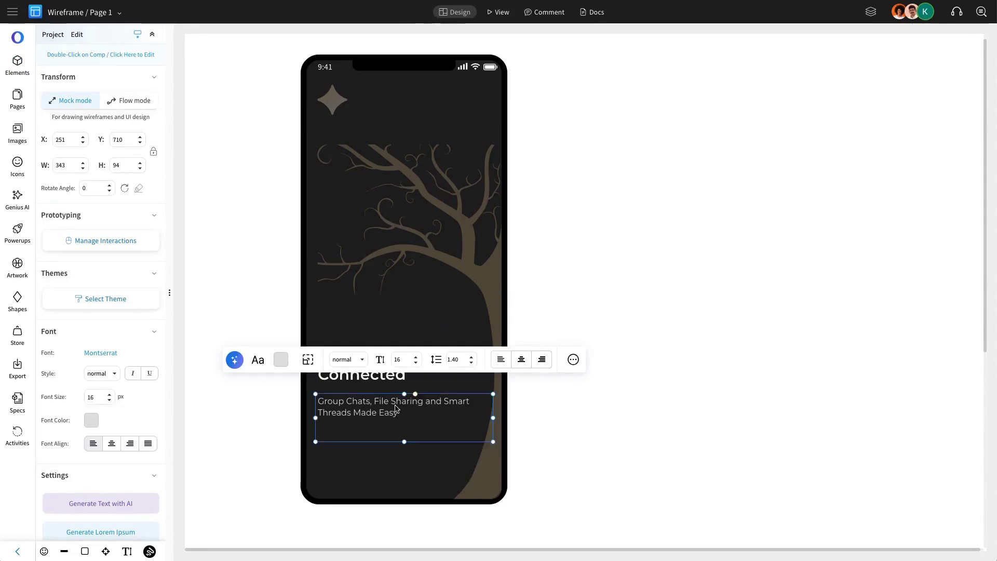
Shorten the subtitle's text box to 57 px high and nudge it up closer to the heading, to Y 704
{"action": "mouse_move", "coordinate": [396, 408]}
{"action": "left_mouse_down"}
{"action": "mouse_move", "coordinate": [404, 438]}
{"action": "mouse_move", "coordinate": [405, 422]}
{"action": "left_mouse_up"}
{"action": "key", "text": "Up"}
{"action": "key", "text": "Up"}
{"action": "key", "text": "Up"}
{"action": "key", "text": "Up"}
{"action": "key", "text": "Up"}
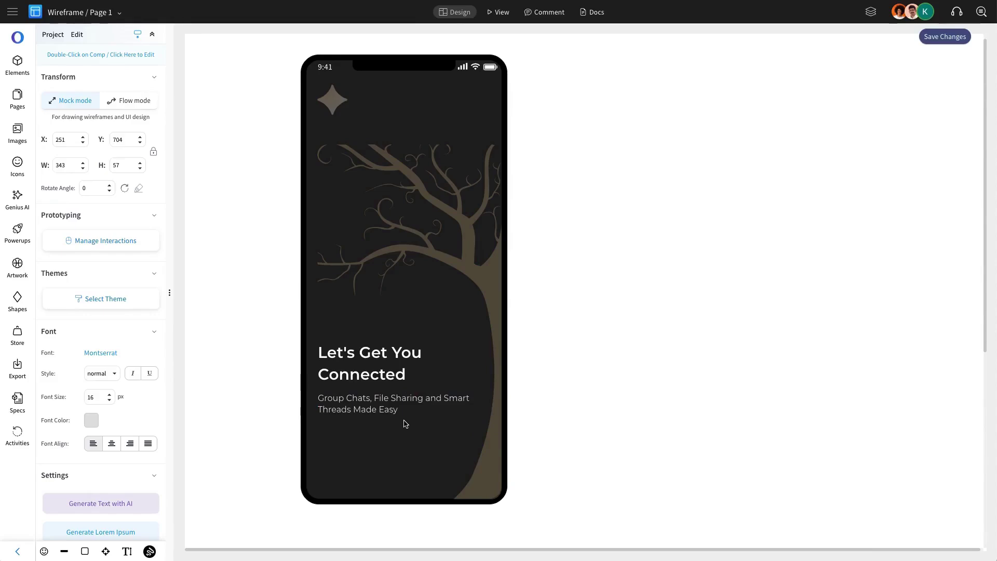
{"action": "left_click", "coordinate": [260, 219]}
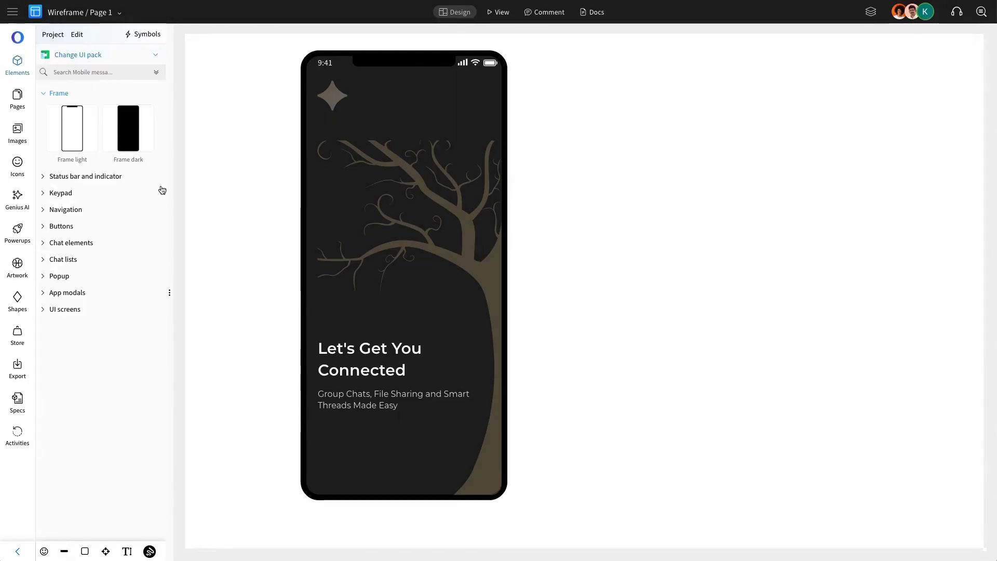
Place a primary "Get Started" button near the phone's lower edge, make it 250 px wide and center it on the screen
{"action": "left_click", "coordinate": [61, 227]}
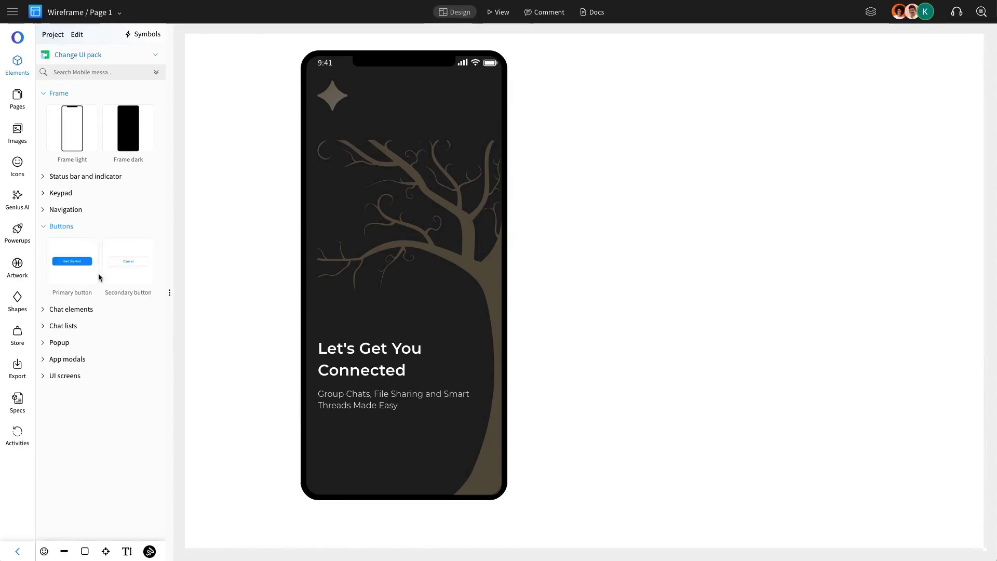
{"action": "left_click_drag", "start_coordinate": [78, 271], "coordinate": [376, 471]}
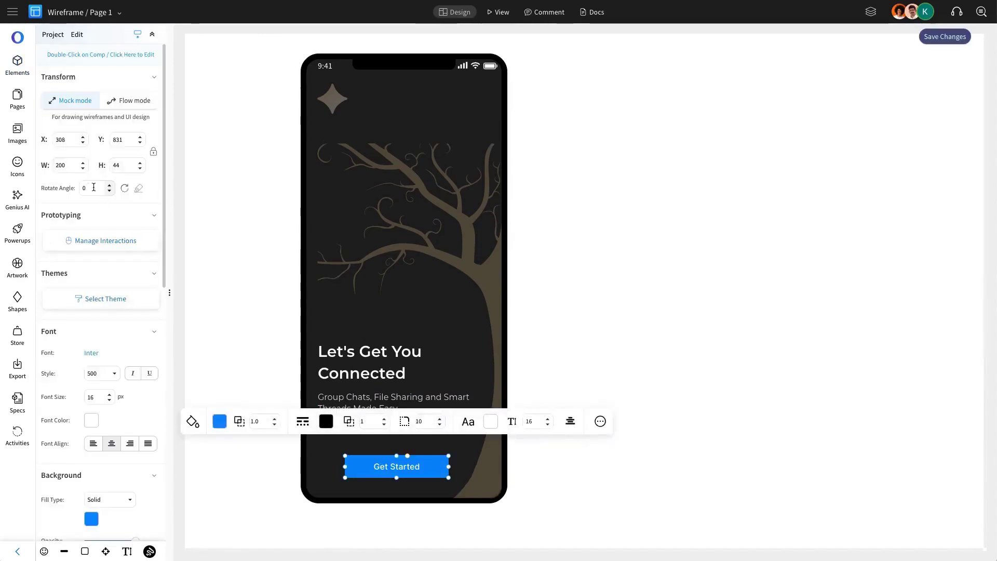
{"action": "key", "text": "Return"}
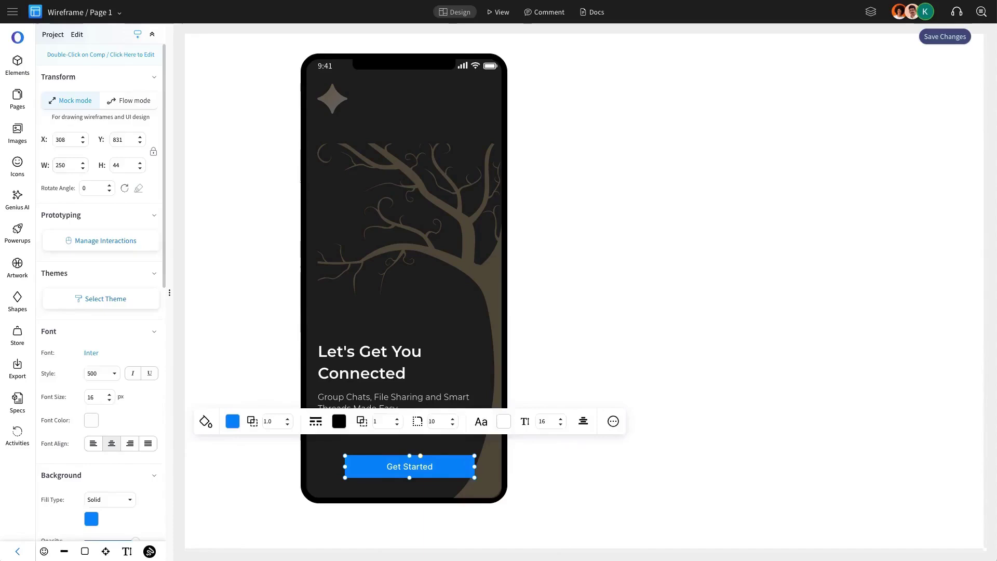
{"action": "left_click", "coordinate": [270, 374]}
{"action": "mouse_move", "coordinate": [445, 476]}
{"action": "left_mouse_down"}
{"action": "mouse_move", "coordinate": [430, 473]}
{"action": "mouse_move", "coordinate": [440, 474]}
{"action": "left_mouse_up"}
Give the "Get Started" button a cream fill, black text and fully rounded corners
{"action": "left_click", "coordinate": [429, 434]}
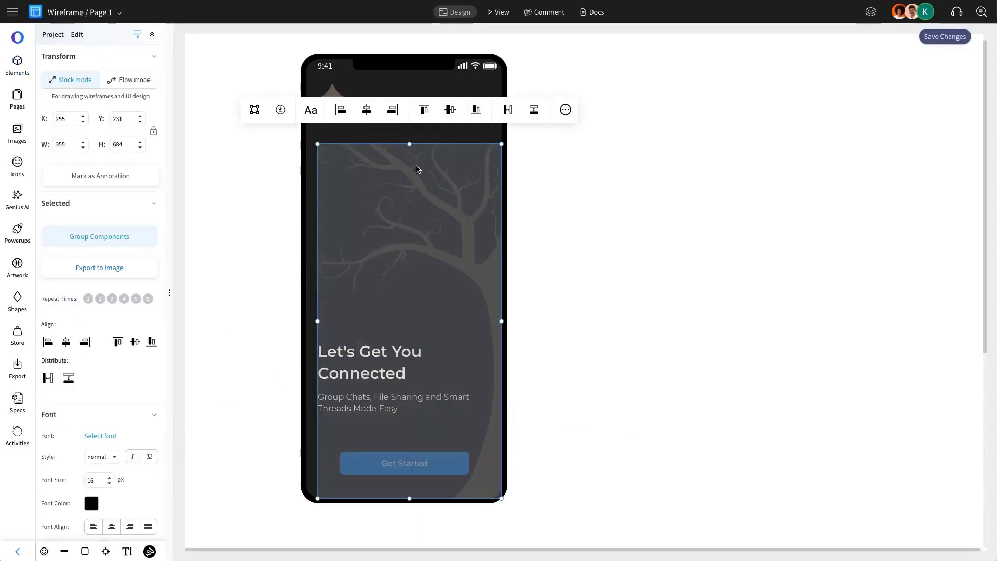
{"action": "key", "text": "Escape"}
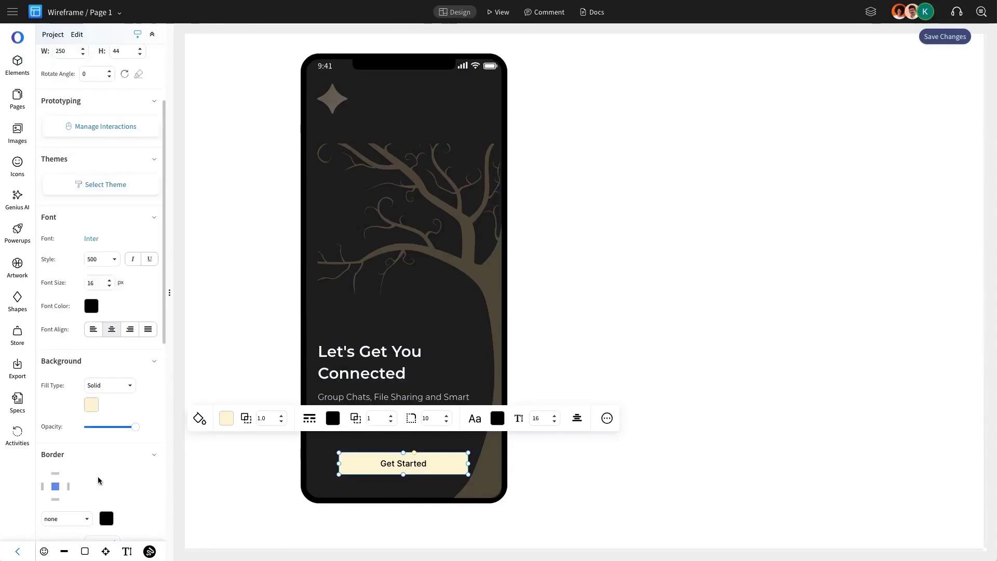
{"action": "scroll", "coordinate": [99, 480], "scroll_direction": "down", "scroll_amount": 4}
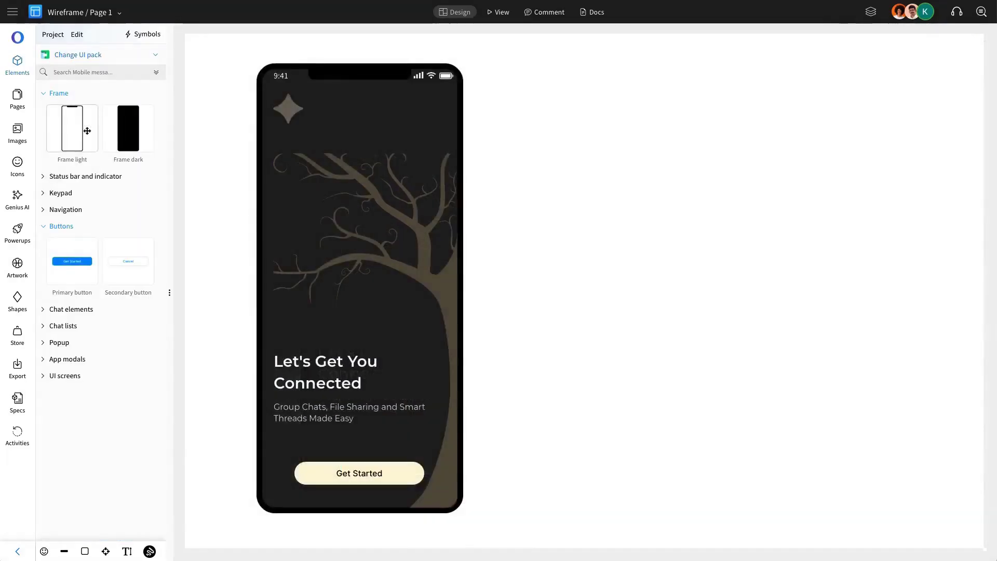
Place a second dark phone frame beside the first one and add the dark top status bar to it
{"action": "left_click_drag", "start_coordinate": [129, 129], "coordinate": [679, 180]}
{"action": "left_click_drag", "start_coordinate": [679, 181], "coordinate": [650, 180]}
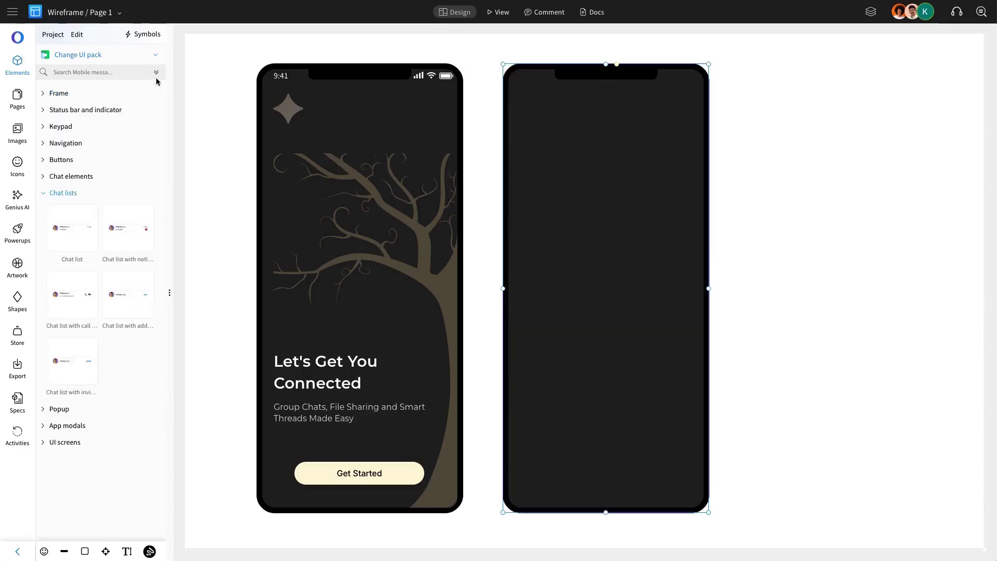
{"action": "left_click", "coordinate": [156, 72]}
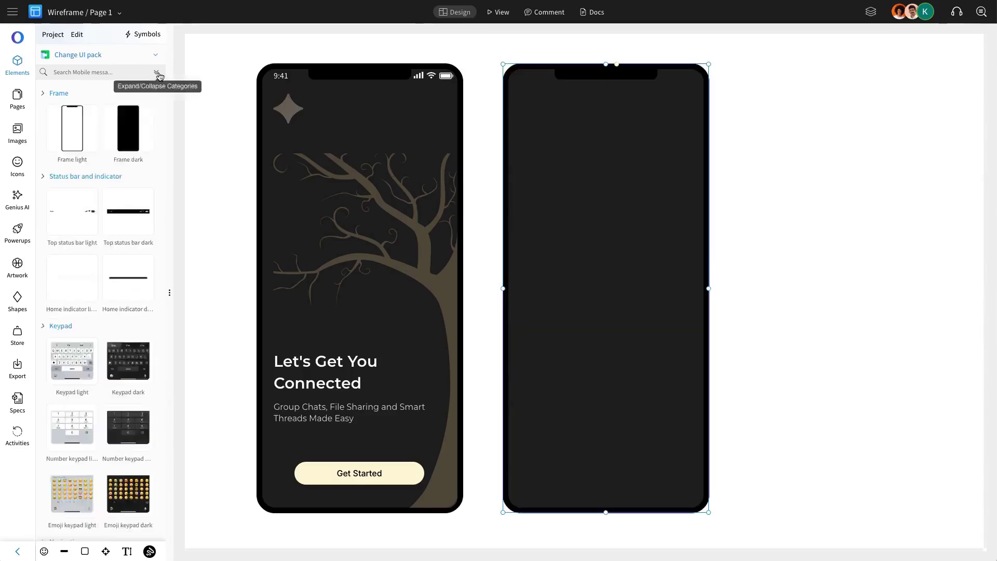
{"action": "left_click", "coordinate": [156, 72]}
{"action": "left_click", "coordinate": [154, 74]}
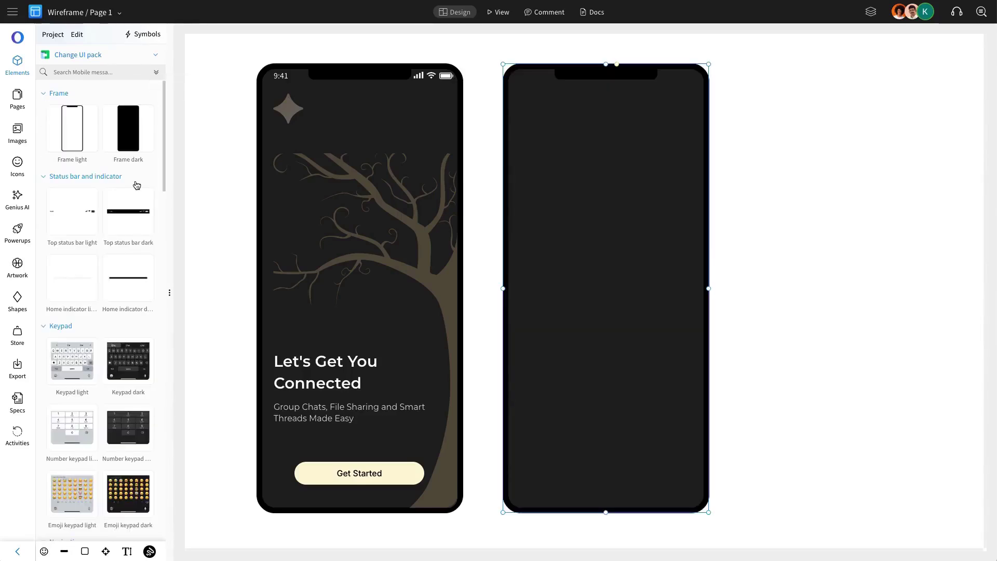
{"action": "left_click", "coordinate": [136, 223]}
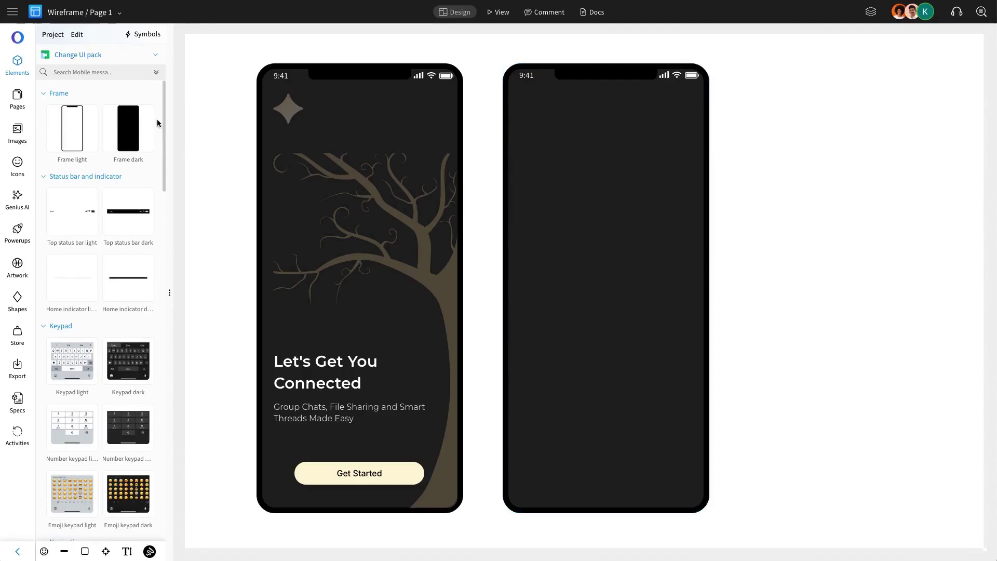
Add a small welcome greeting at the top of the second phone and a 30 px DM Sans "TalkNest" title beneath it, 141 px wide
{"action": "left_click", "coordinate": [101, 57]}
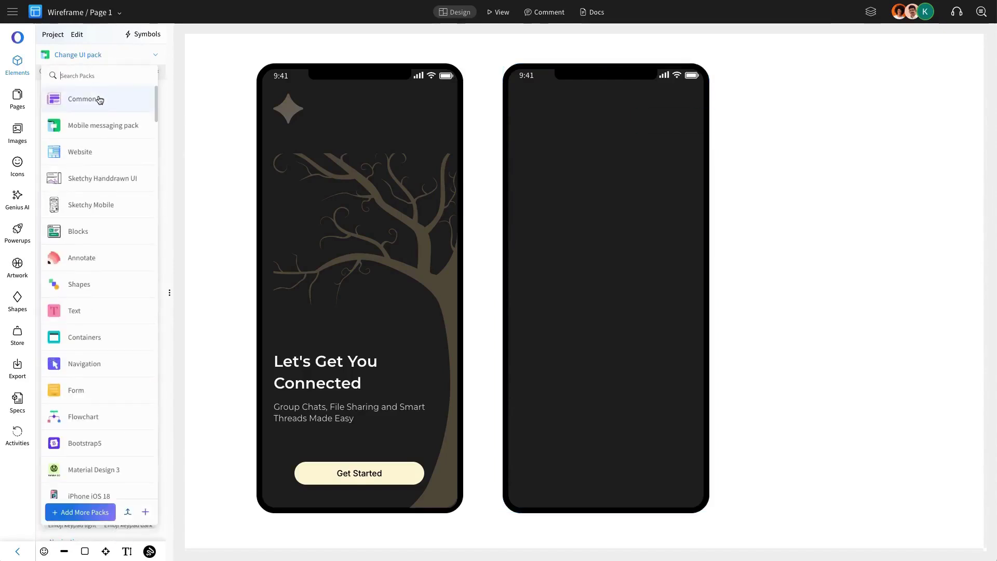
{"action": "left_click", "coordinate": [100, 99]}
{"action": "left_click_drag", "start_coordinate": [73, 109], "coordinate": [540, 119]}
{"action": "key", "text": "ctrl+c"}
{"action": "key", "text": "ctrl+v"}
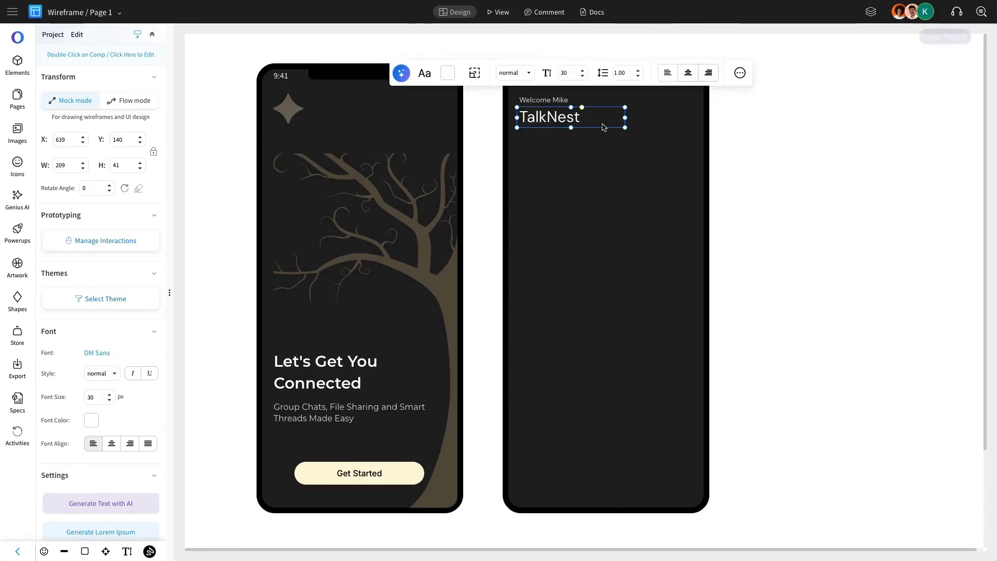
{"action": "left_click_drag", "start_coordinate": [625, 119], "coordinate": [592, 119]}
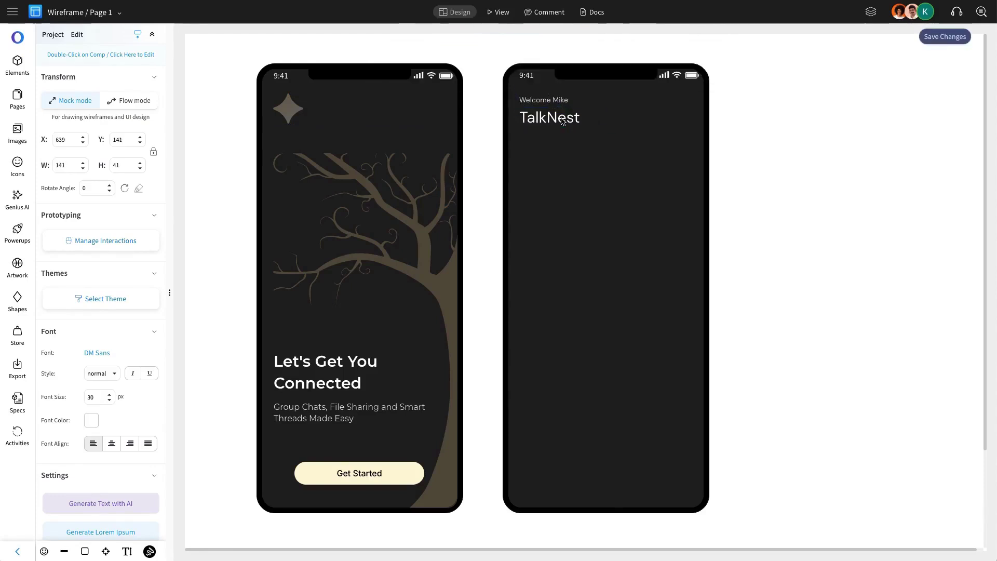
{"action": "left_click", "coordinate": [731, 122]}
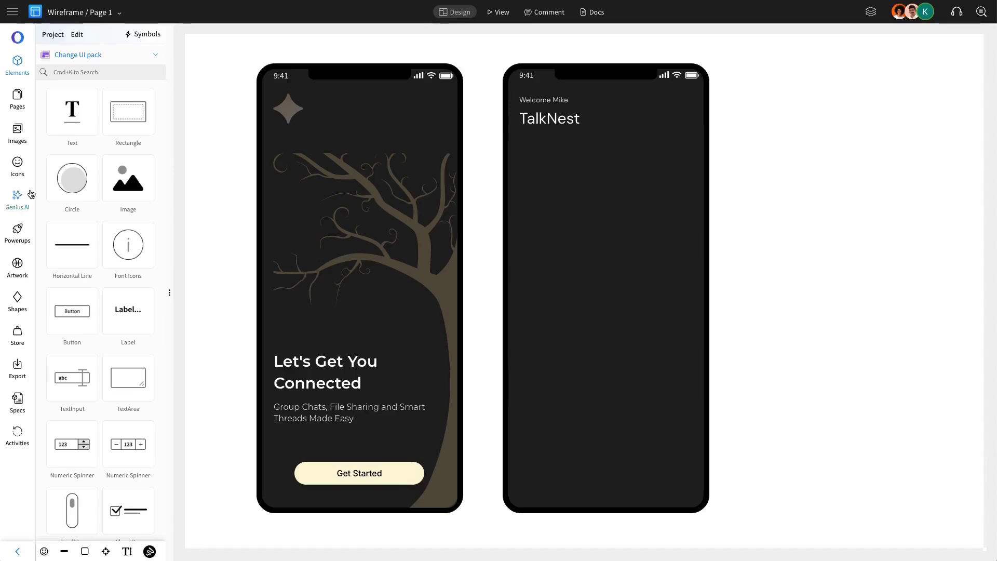
Search the icons for "bell" and place a white 21 px notification bell at the far end of the TalkNest header
{"action": "left_click", "coordinate": [21, 166]}
{"action": "left_click", "coordinate": [92, 74]}
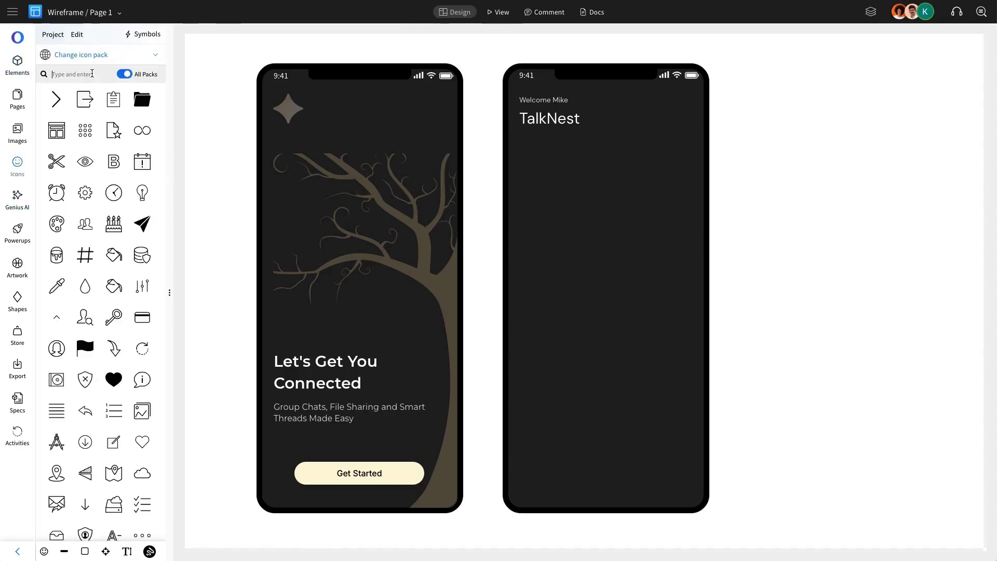
{"action": "key", "text": "Return"}
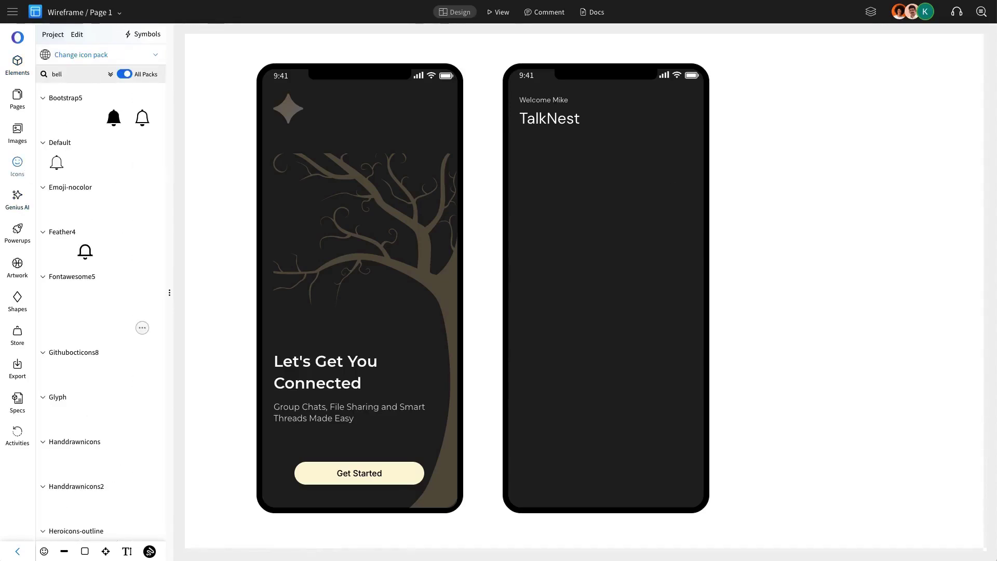
{"action": "scroll", "coordinate": [125, 285], "scroll_direction": "down", "scroll_amount": 5}
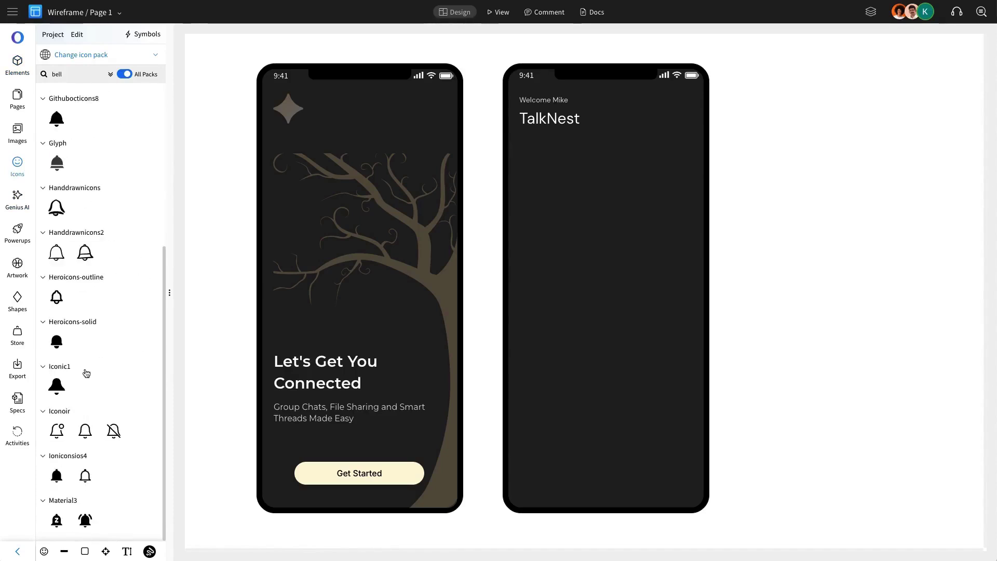
{"action": "left_click_drag", "start_coordinate": [253, 194], "coordinate": [684, 112]}
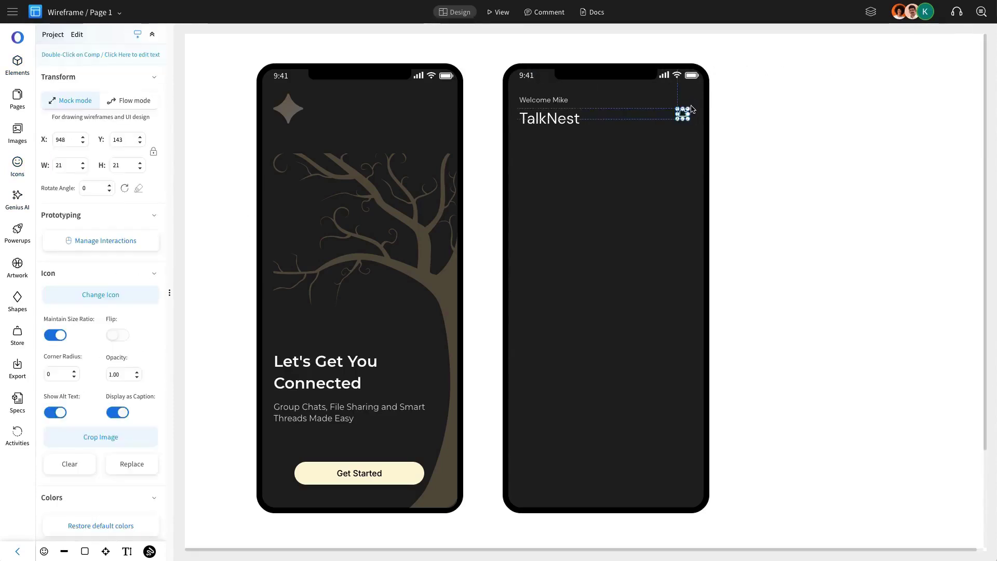
{"action": "left_click", "coordinate": [590, 143]}
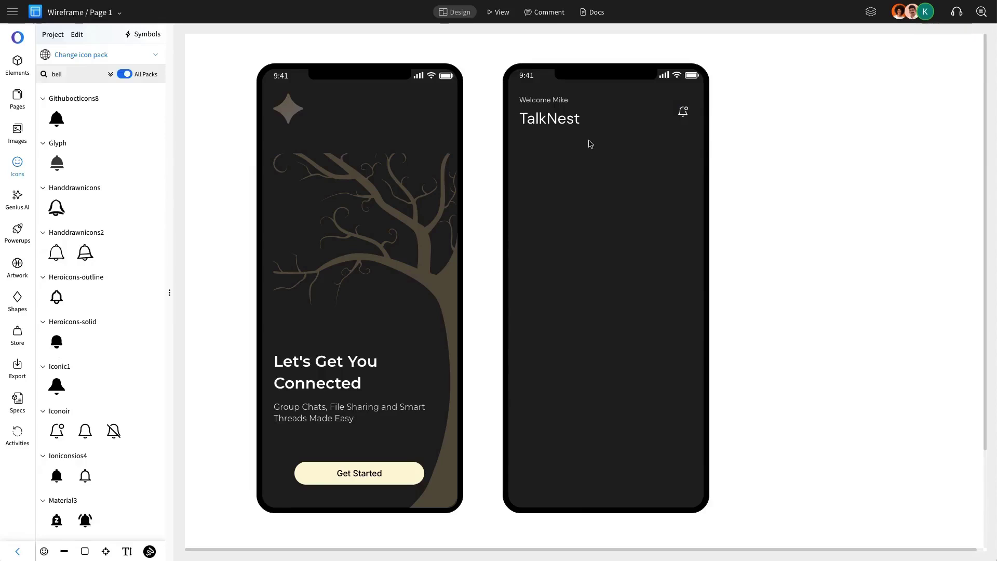
Group the welcome greeting with the TalkNest title, raise the header slightly and move the bell closer to the phone's right edge
{"action": "left_click", "coordinate": [562, 118]}
{"action": "left_click", "coordinate": [550, 101], "text": "shift"}
{"action": "key", "text": "ctrl+g"}
{"action": "left_click_drag", "start_coordinate": [684, 113], "coordinate": [690, 113]}
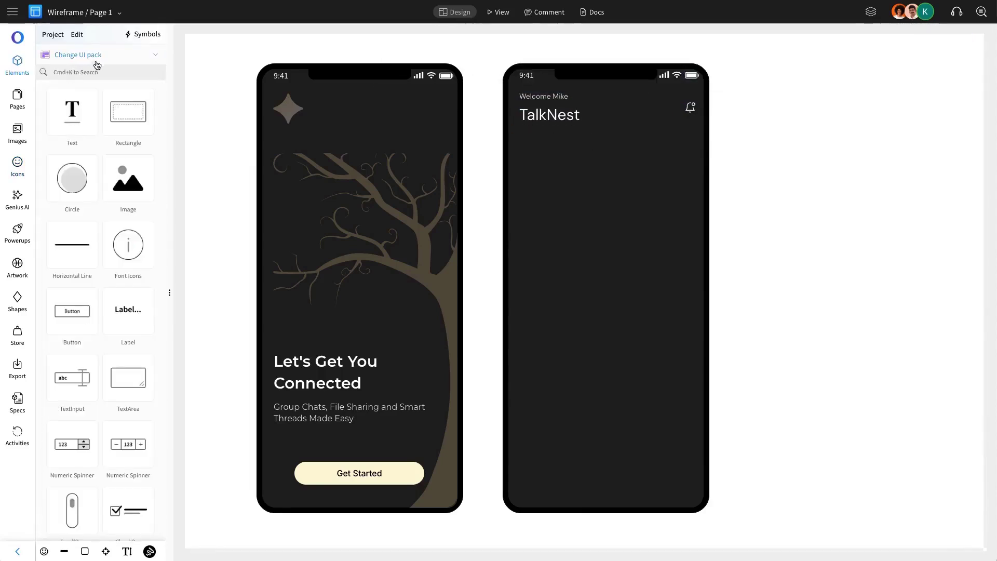
Insert the Story line element from the mobile messaging UI pack below the TalkNest title, aligned with the title's left edge
{"action": "left_click", "coordinate": [97, 62]}
{"action": "left_click", "coordinate": [98, 125]}
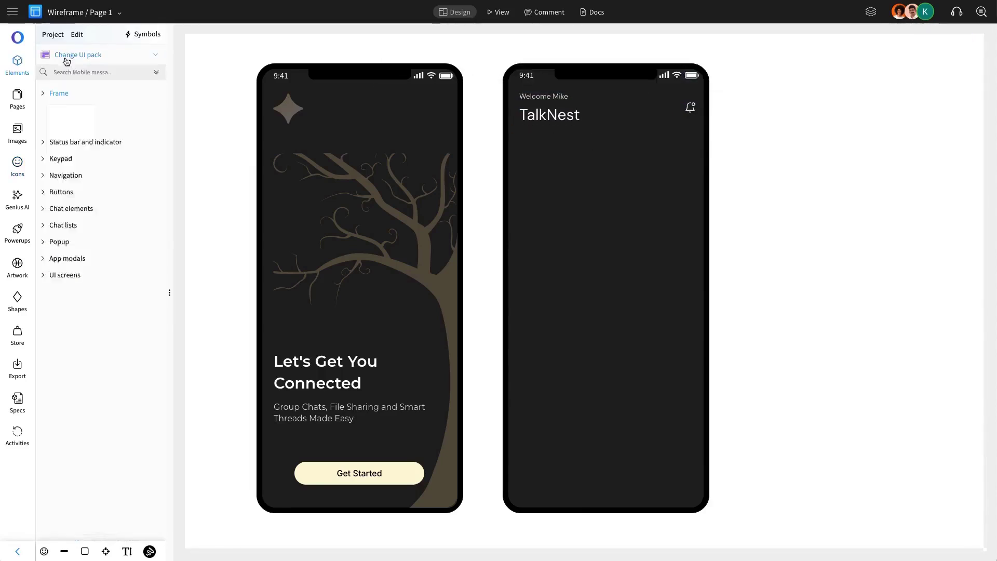
{"action": "type", "text": "sto"}
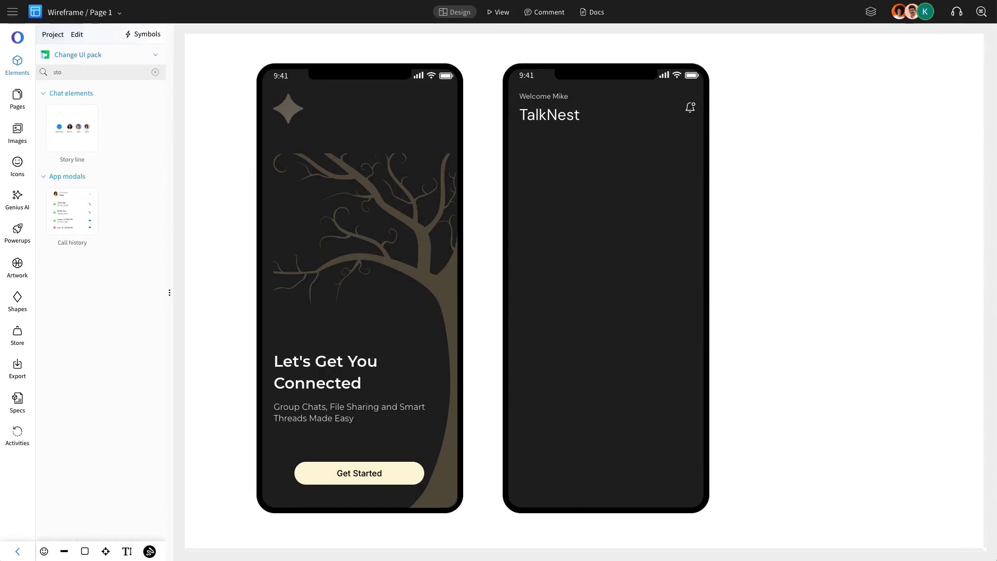
{"action": "left_click_drag", "start_coordinate": [66, 137], "coordinate": [597, 171]}
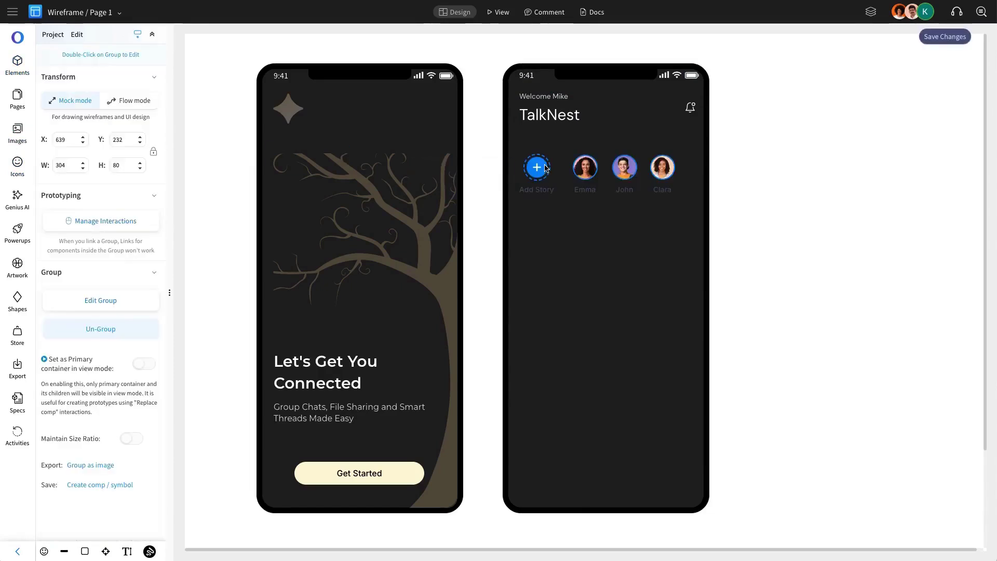
{"action": "left_click", "coordinate": [782, 164]}
Duplicate the welcome greeting text above the story row to make a "Story" label and a "View All" label at the opposite side
{"action": "left_click", "coordinate": [550, 98]}
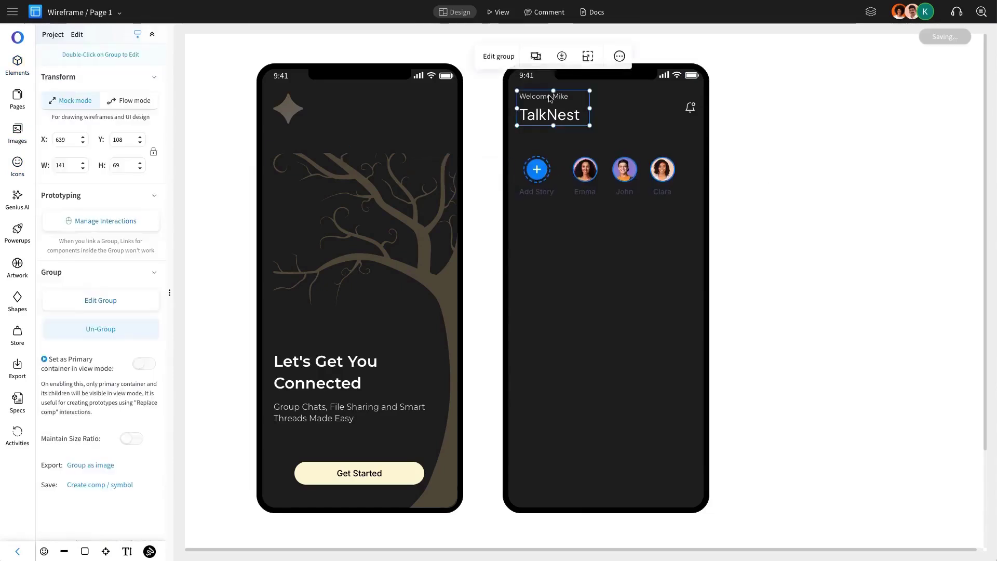
{"action": "left_click", "coordinate": [550, 99]}
{"action": "left_click_drag", "start_coordinate": [549, 99], "coordinate": [545, 117]}
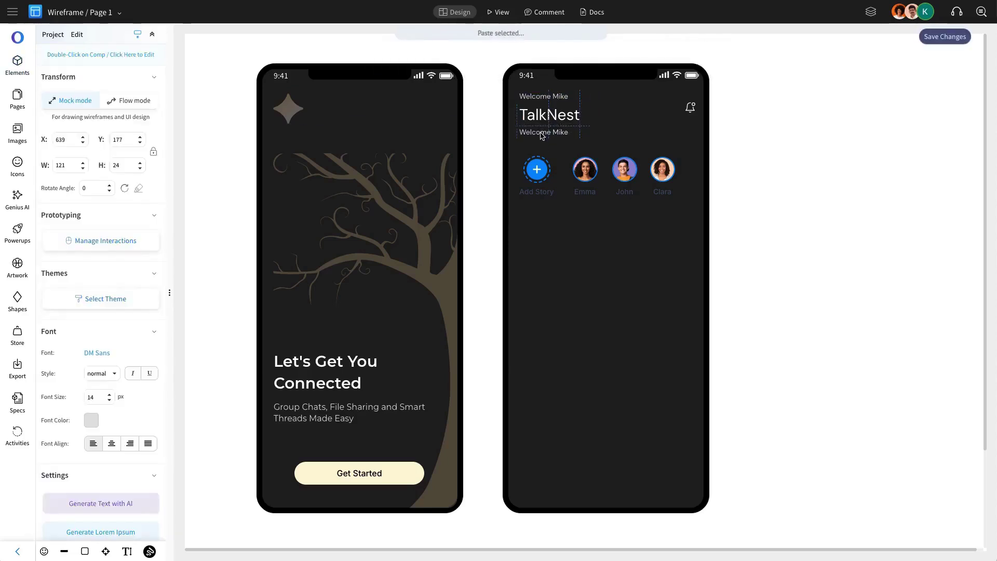
{"action": "double_click", "coordinate": [542, 140]}
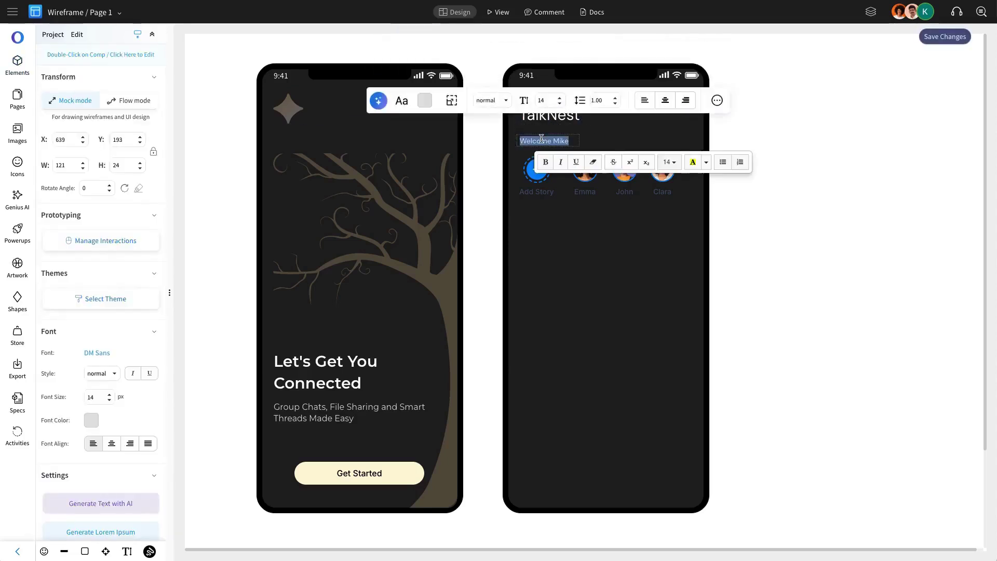
{"action": "type", "text": "Story"}
{"action": "type", "text": "View All"}
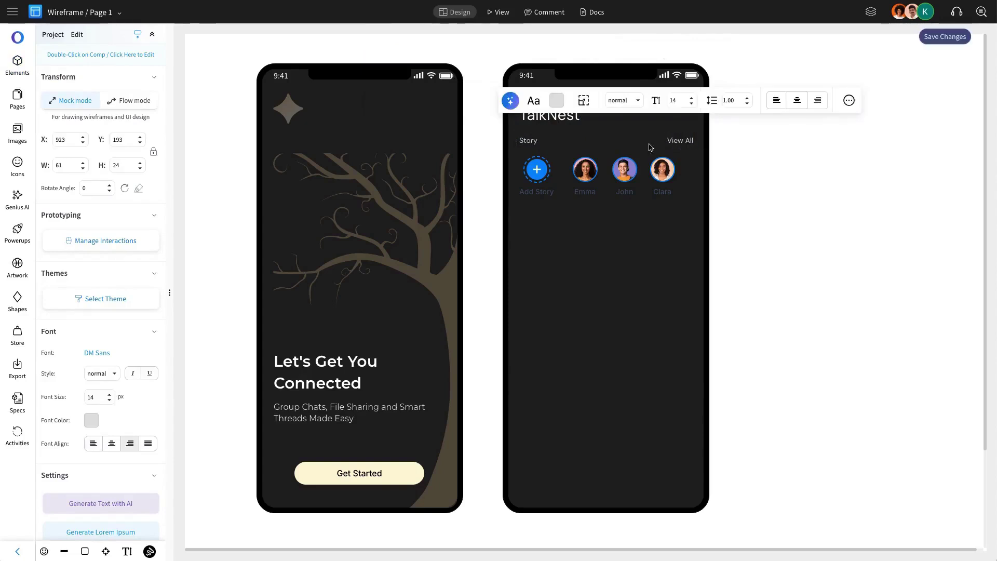
Recolor the Add Story circle's fill and dashed border in the light orange favourite color and give the contact avatars matching rings
{"action": "double_click", "coordinate": [537, 169]}
{"action": "left_click", "coordinate": [559, 122]}
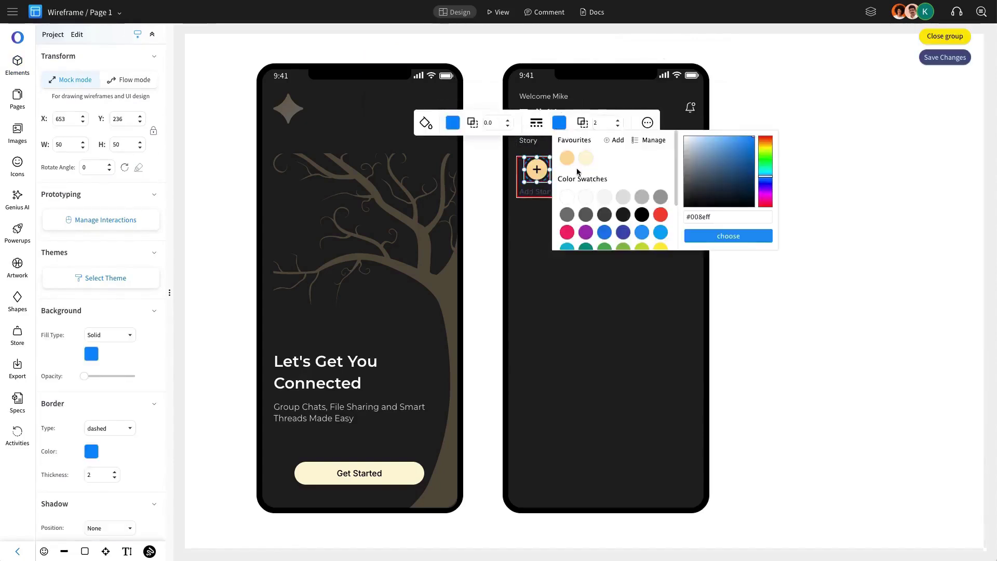
{"action": "left_click", "coordinate": [567, 158]}
{"action": "key", "text": "Escape"}
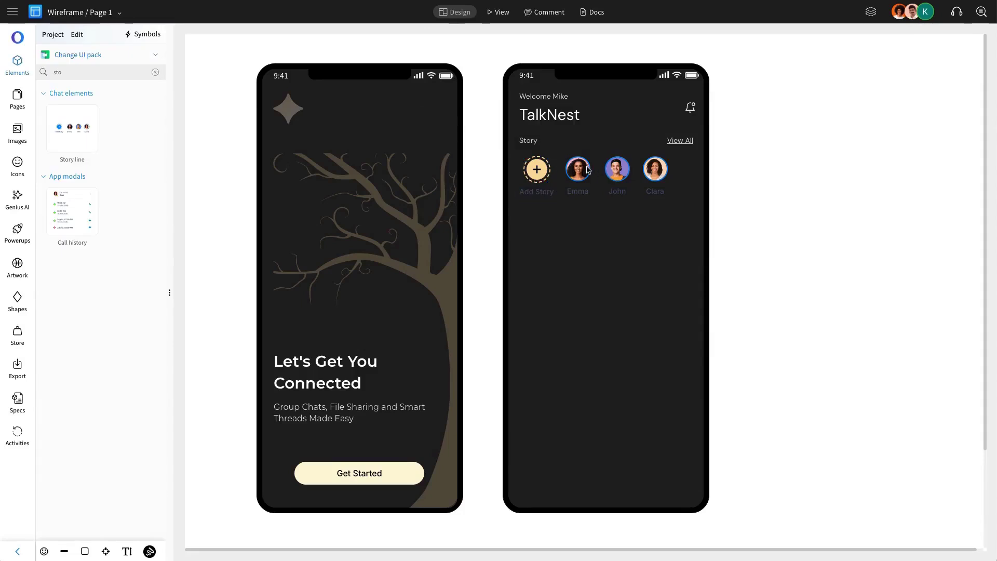
{"action": "left_click", "coordinate": [588, 170]}
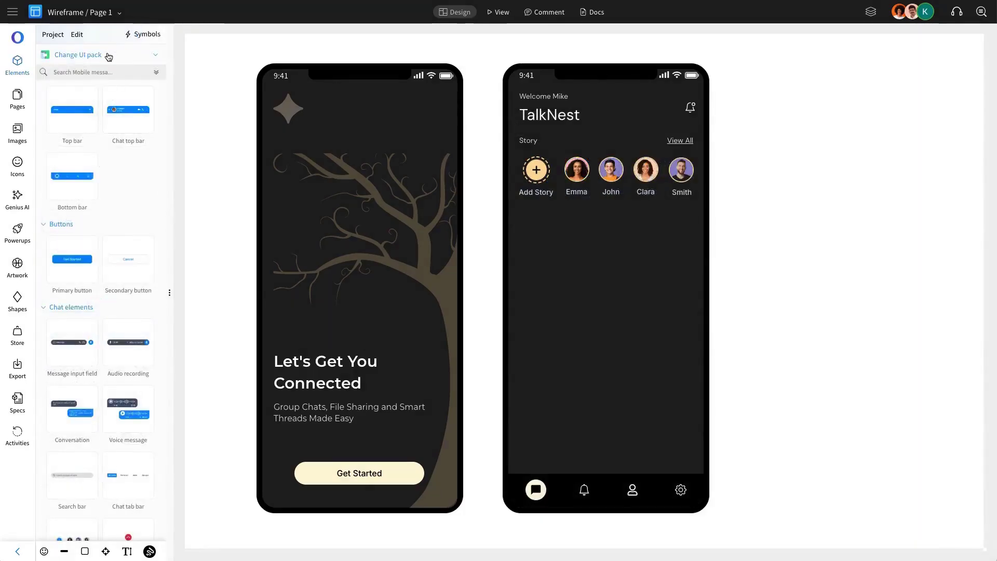
Add a white borderless 376 × 571 px rectangle with a 30 px corner radius between the story row and the bottom bar
{"action": "left_click", "coordinate": [108, 56]}
{"action": "left_click", "coordinate": [102, 97]}
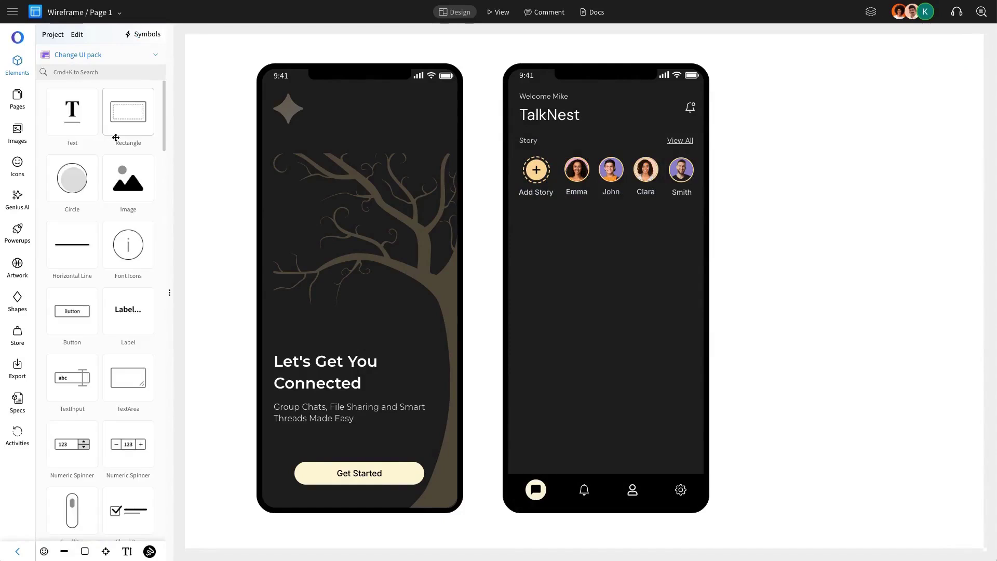
{"action": "left_click_drag", "start_coordinate": [115, 138], "coordinate": [496, 330]}
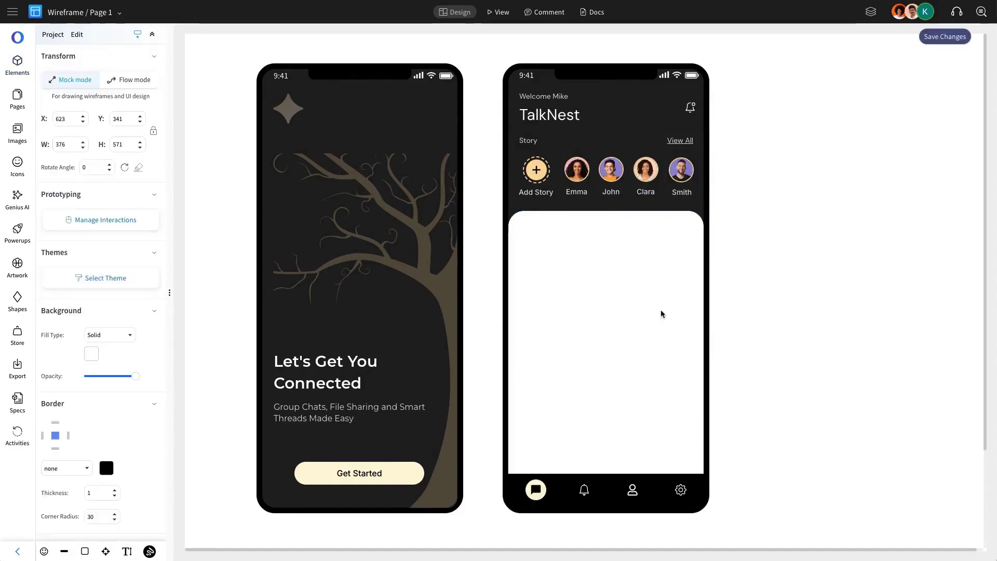
{"action": "left_click", "coordinate": [800, 316]}
{"action": "left_click", "coordinate": [574, 283]}
{"action": "left_click", "coordinate": [766, 267]}
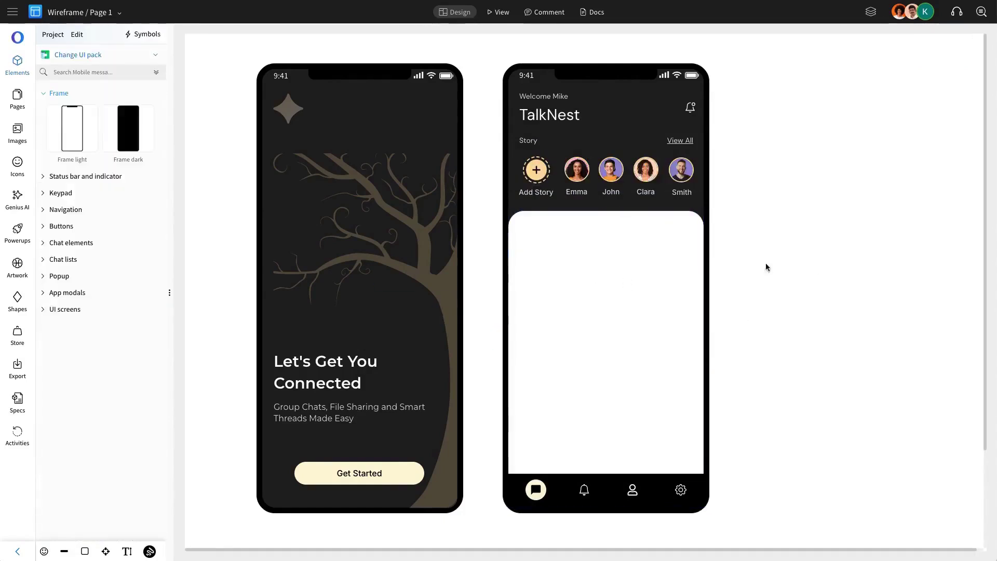
Copy the Story label into the white panel as a black "Recent Chat" heading in 24 px DM Sans, weight 500
{"action": "left_click", "coordinate": [525, 146]}
{"action": "key", "text": "ctrl+c"}
{"action": "key", "text": "ctrl+v"}
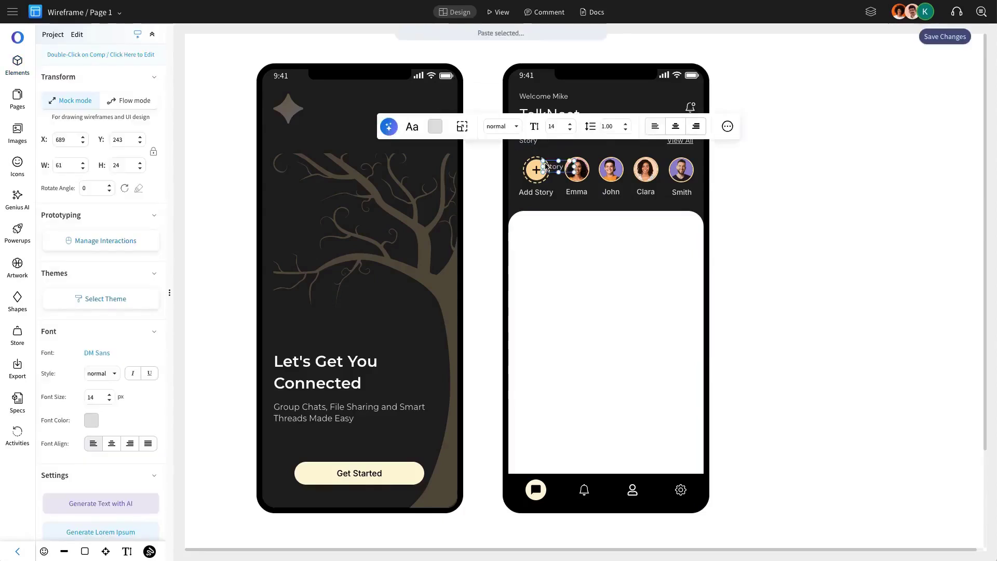
{"action": "left_click_drag", "start_coordinate": [551, 167], "coordinate": [525, 229]}
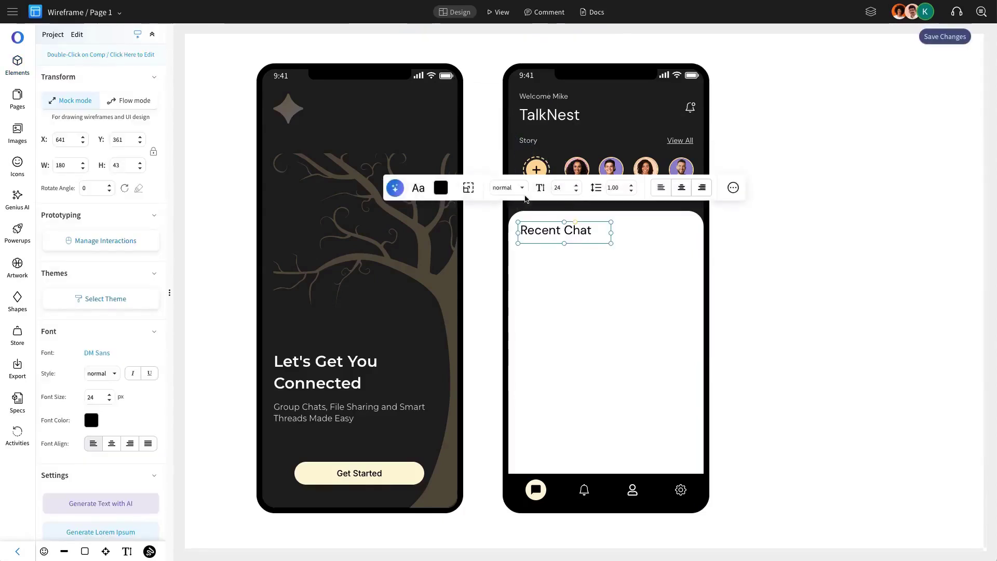
{"action": "left_click", "coordinate": [522, 187]}
{"action": "left_click", "coordinate": [506, 262]}
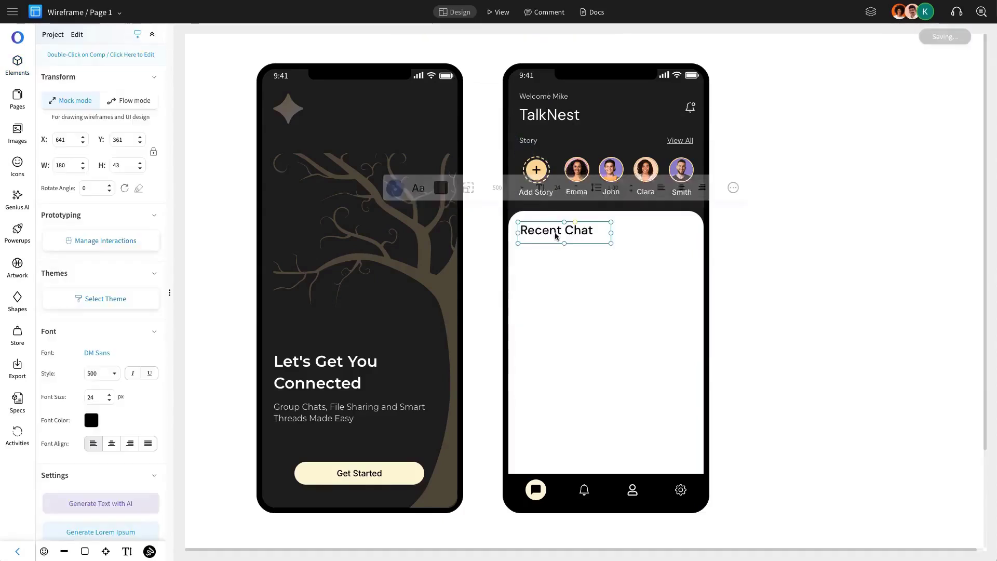
{"action": "left_click_drag", "start_coordinate": [563, 241], "coordinate": [566, 240]}
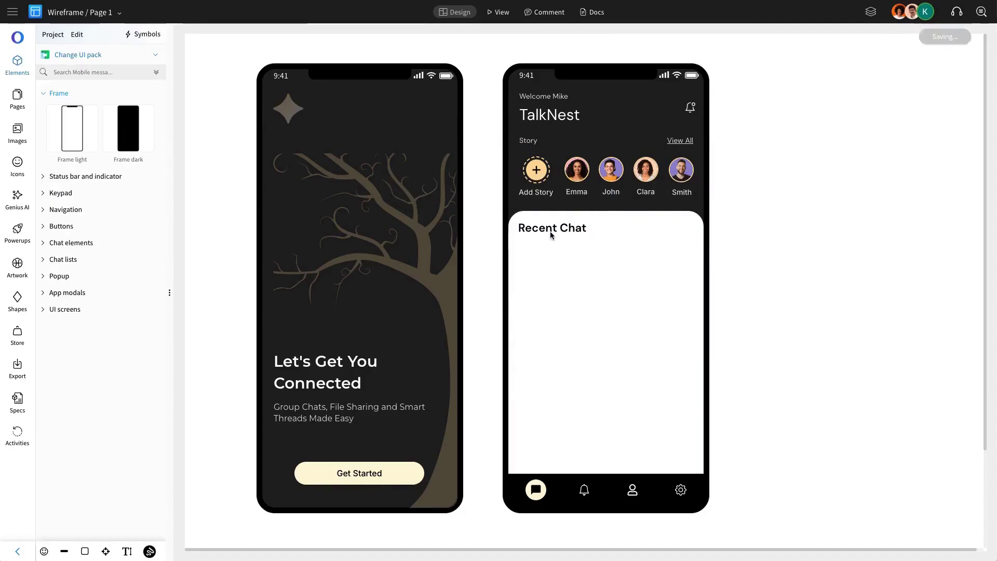
Place a 350 px wide chat list item with notification badge under the "Recent Chat" heading and align the heading with it
{"action": "left_click", "coordinate": [63, 259]}
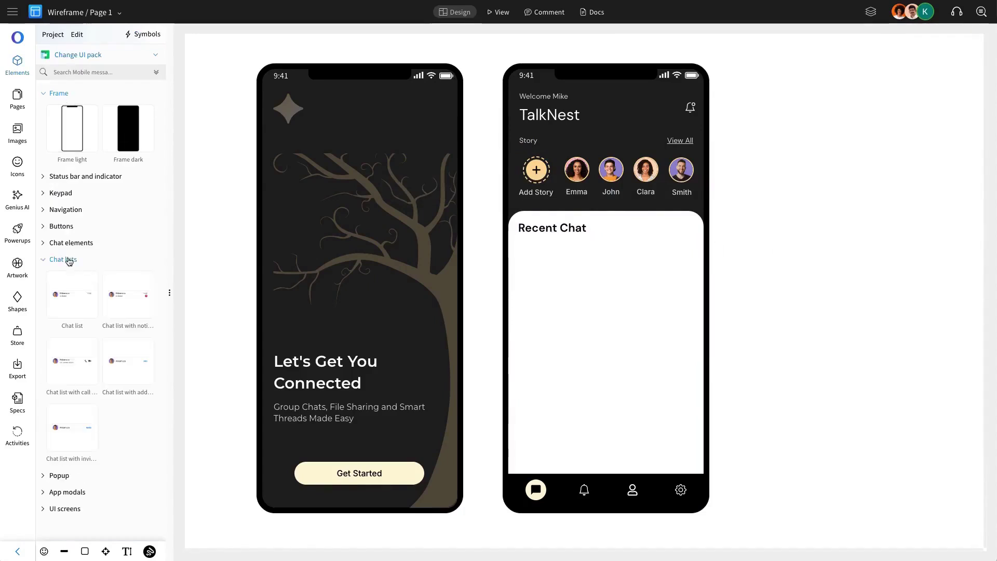
{"action": "left_click_drag", "start_coordinate": [147, 300], "coordinate": [612, 271]}
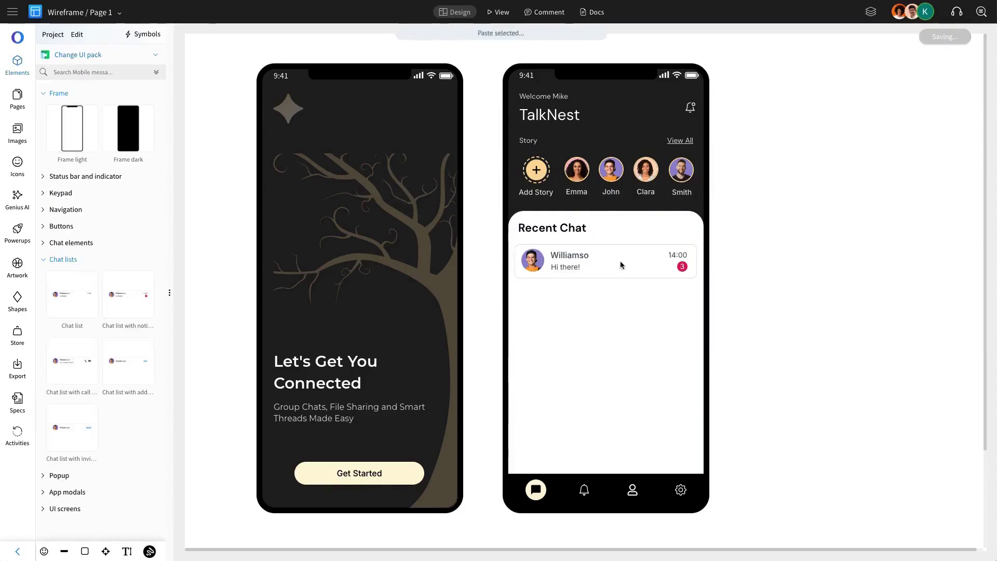
{"action": "left_click", "coordinate": [621, 261]}
{"action": "left_click", "coordinate": [604, 231], "text": "shift"}
{"action": "left_click", "coordinate": [565, 179]}
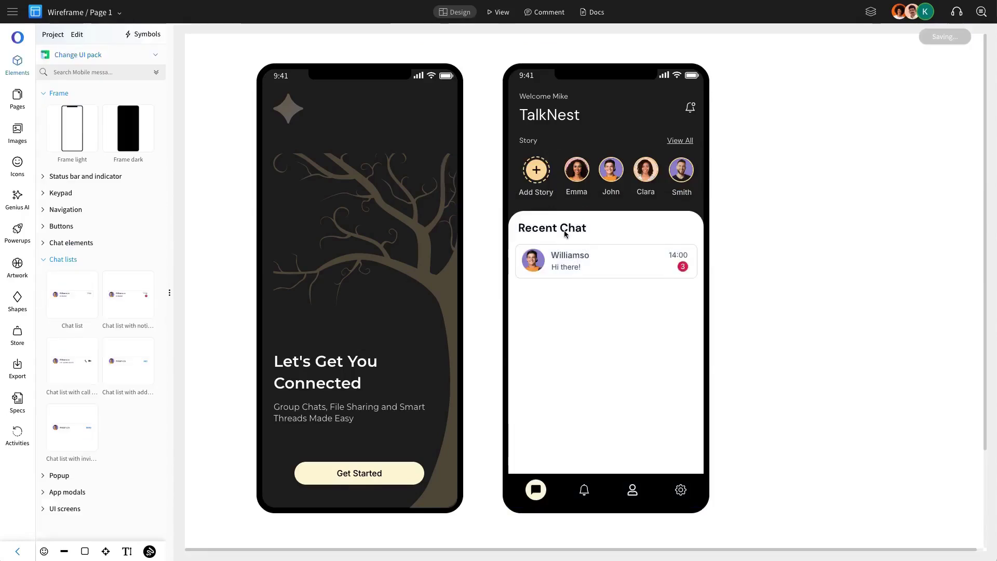
{"action": "left_click", "coordinate": [565, 233]}
{"action": "left_click", "coordinate": [629, 269]}
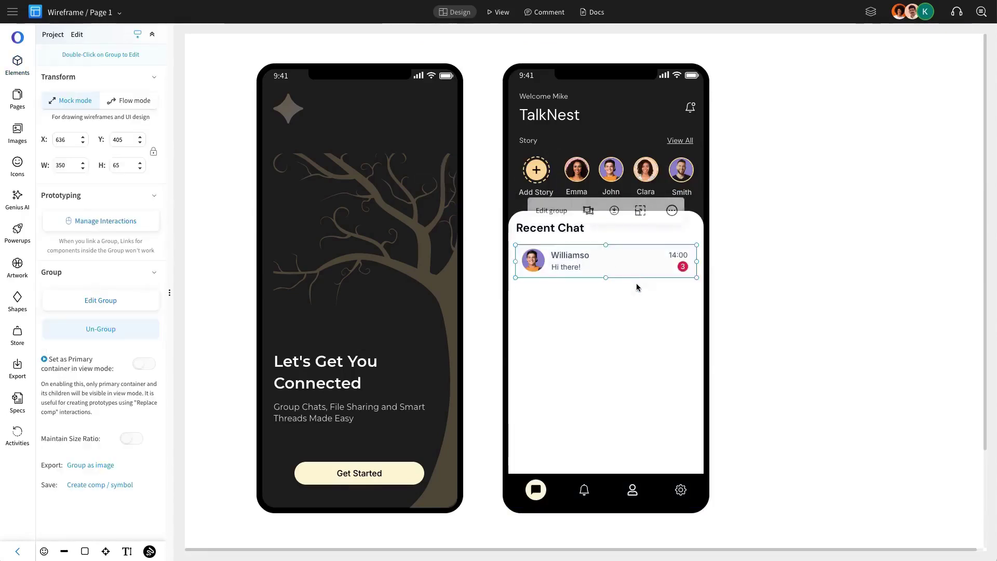
Duplicate the chat list item down the white panel to make five evenly spaced rows
{"action": "key", "text": "ctrl+c"}
{"action": "key", "text": "ctrl+v"}
{"action": "left_click_drag", "start_coordinate": [613, 303], "coordinate": [614, 305]}
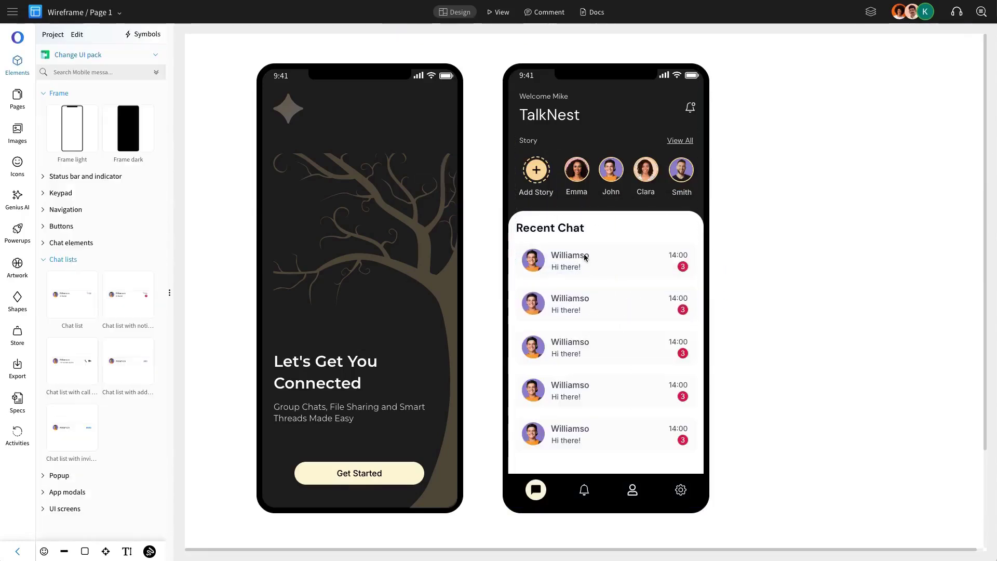
Give each of the five chat rows its own contact name, message preview, time or date, and profile photo
{"action": "double_click", "coordinate": [585, 254]}
{"action": "left_click_drag", "start_coordinate": [597, 255], "coordinate": [638, 255]}
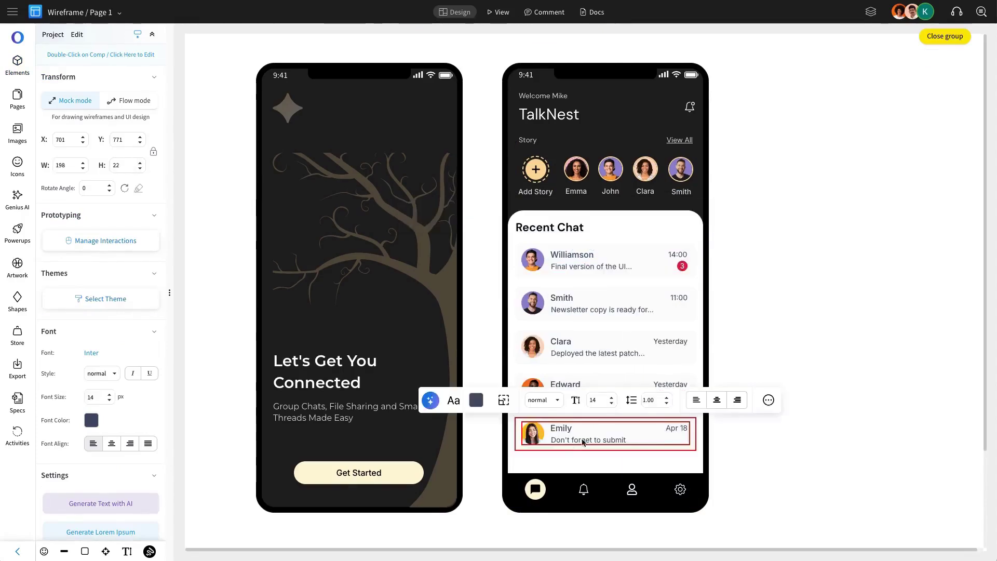
{"action": "key", "text": "Escape"}
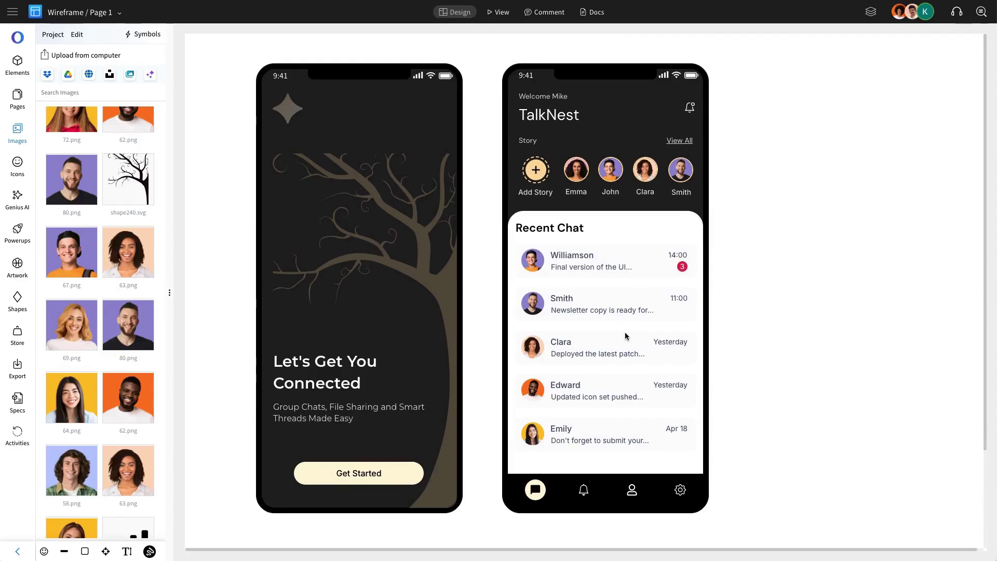
{"action": "left_click", "coordinate": [623, 317]}
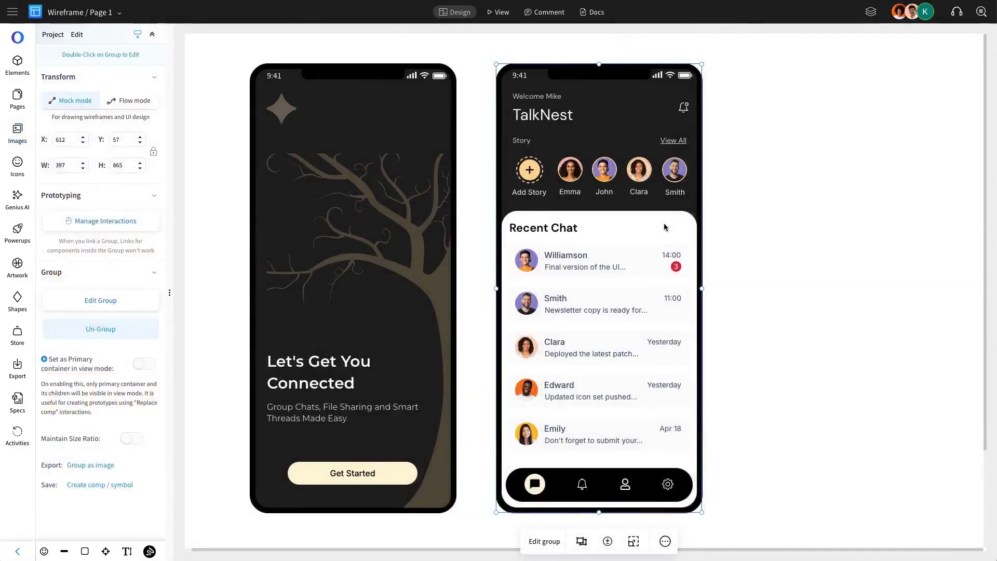
Duplicate the home screen as a third phone, clear its content and add a white 20 px contact name in the header
{"action": "left_click_drag", "start_coordinate": [655, 255], "coordinate": [813, 229]}
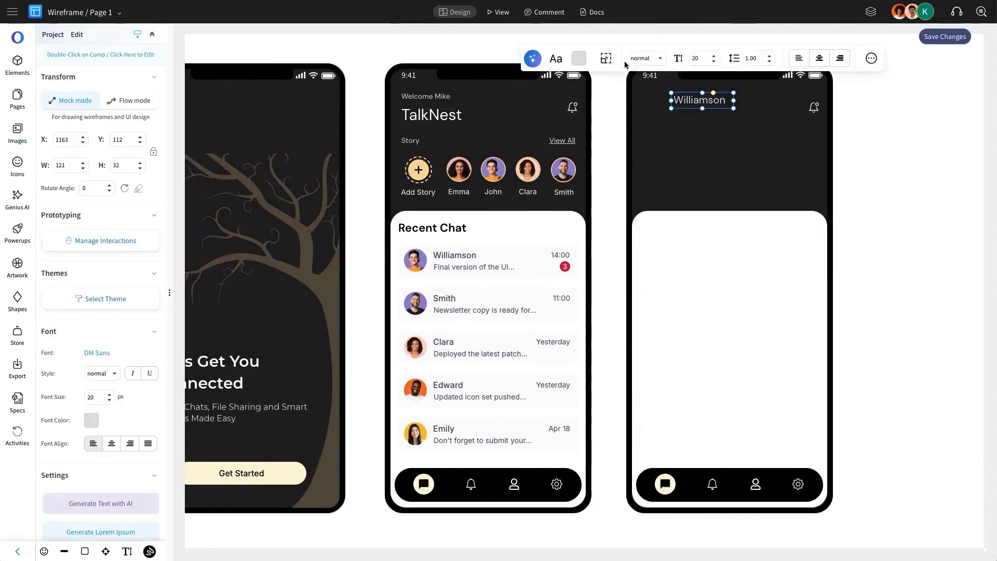
{"action": "left_click", "coordinate": [578, 58]}
{"action": "left_click", "coordinate": [583, 137]}
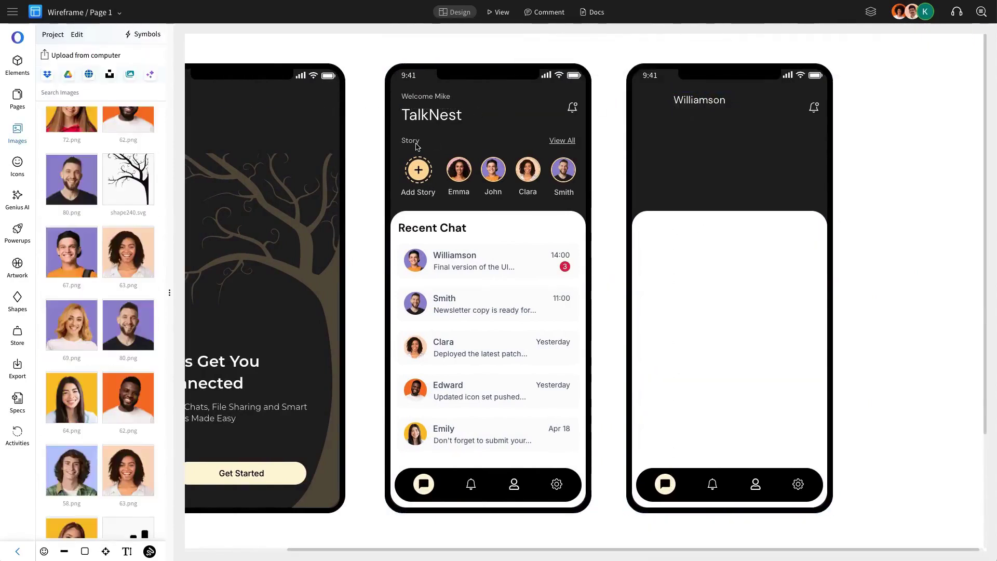
Copy the Story label beneath the contact name on the third phone and change its text to "Online"
{"action": "key", "text": "ctrl+v"}
{"action": "left_click_drag", "start_coordinate": [459, 144], "coordinate": [696, 117]}
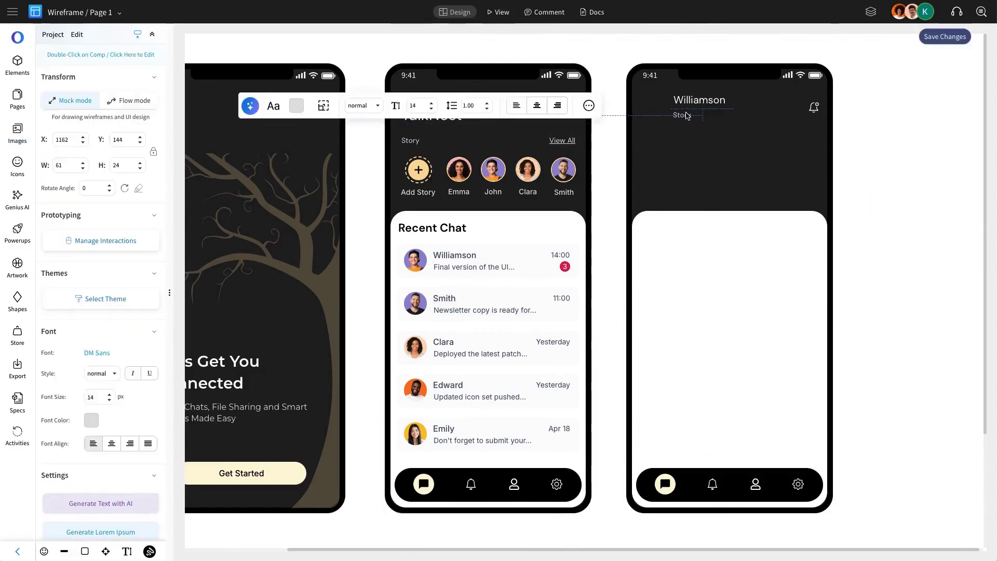
{"action": "double_click", "coordinate": [683, 115]}
{"action": "type", "text": "Online"}
{"action": "key", "text": "Escape"}
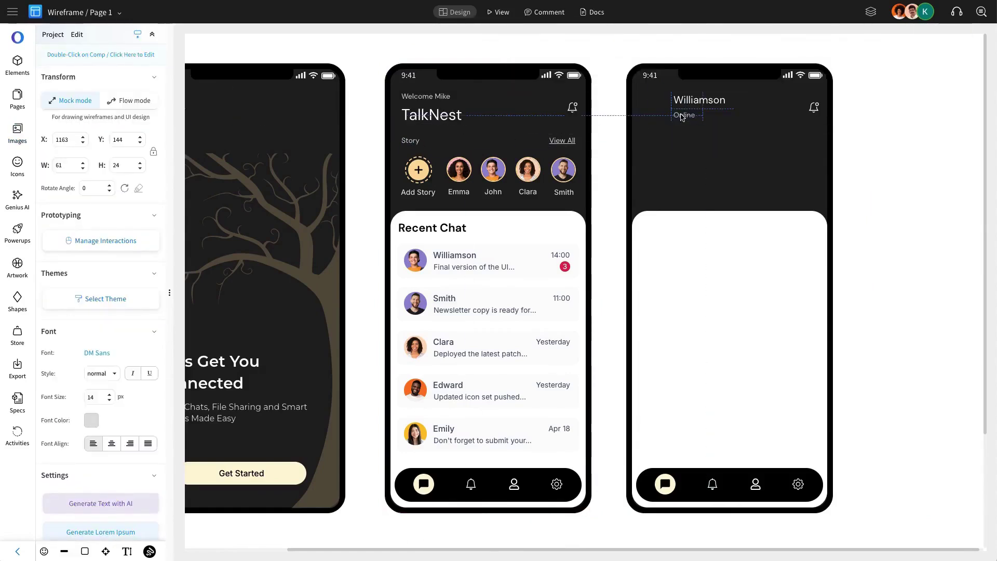
Left-align the contact name with the Online label and copy the first chat's profile photo beside them in the third phone's header
{"action": "left_click", "coordinate": [690, 109]}
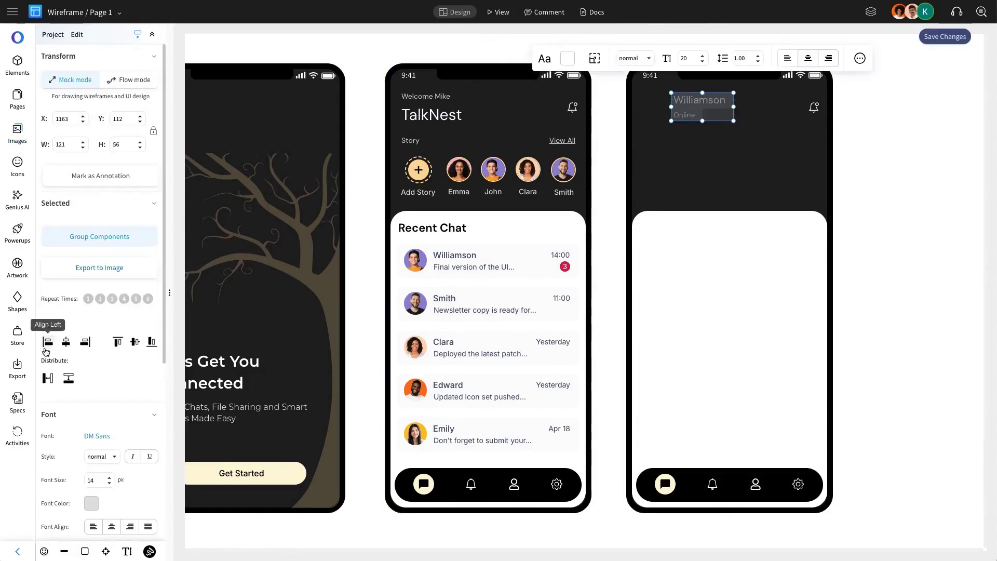
{"action": "key", "text": "Escape"}
{"action": "left_click", "coordinate": [415, 258]}
{"action": "double_click", "coordinate": [416, 258]}
{"action": "left_click", "coordinate": [416, 260]}
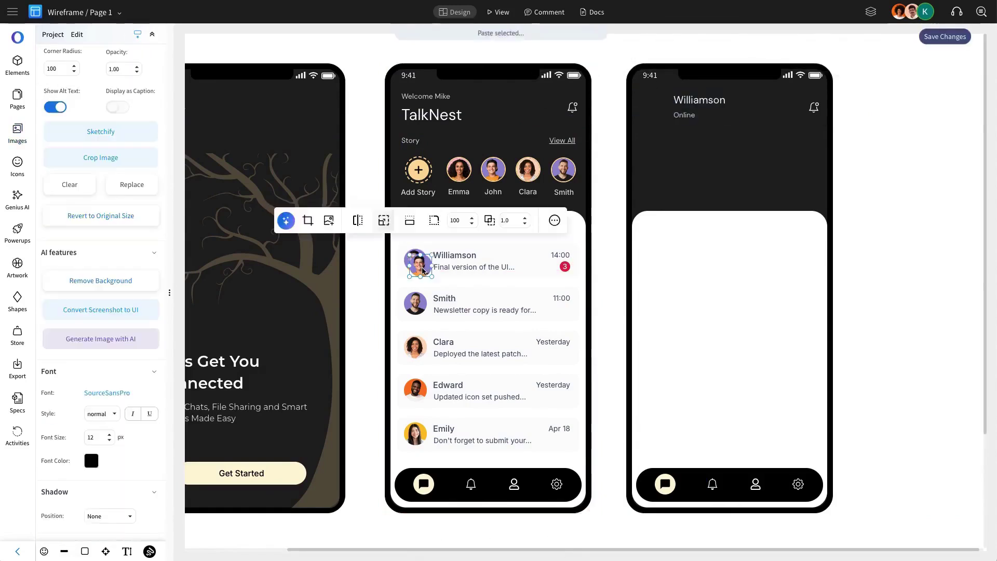
{"action": "left_click_drag", "start_coordinate": [416, 260], "coordinate": [698, 105], "text": "alt"}
{"action": "left_click", "coordinate": [695, 104]}
{"action": "left_click", "coordinate": [689, 114], "text": "shift"}
{"action": "left_click", "coordinate": [693, 114]}
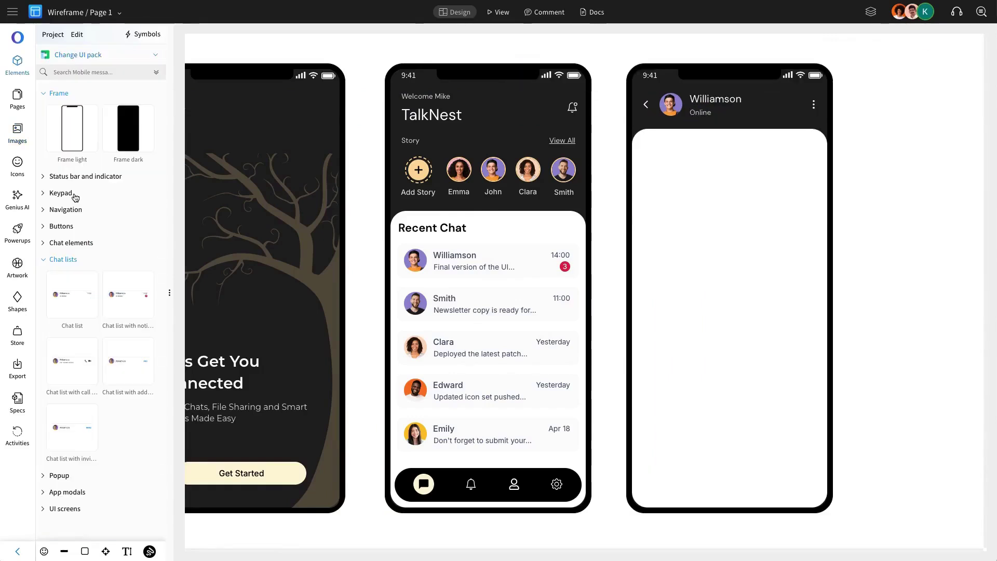
Place a primary button near the top of the third phone's white chat area and label it "Today"
{"action": "left_click", "coordinate": [61, 227]}
{"action": "left_click_drag", "start_coordinate": [73, 261], "coordinate": [699, 166]}
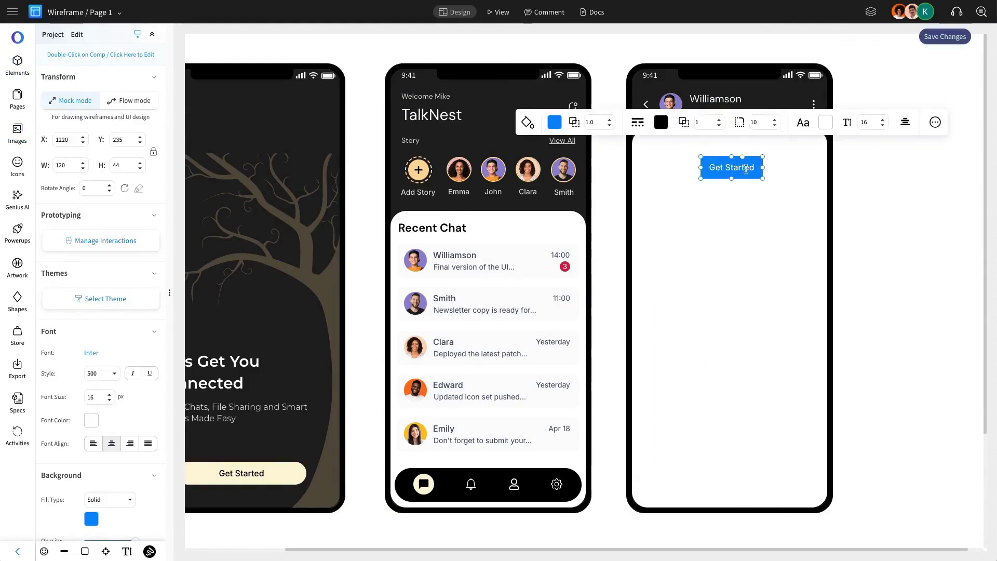
{"action": "double_click", "coordinate": [748, 166]}
{"action": "type", "text": "Today"}
{"action": "key", "text": "Return"}
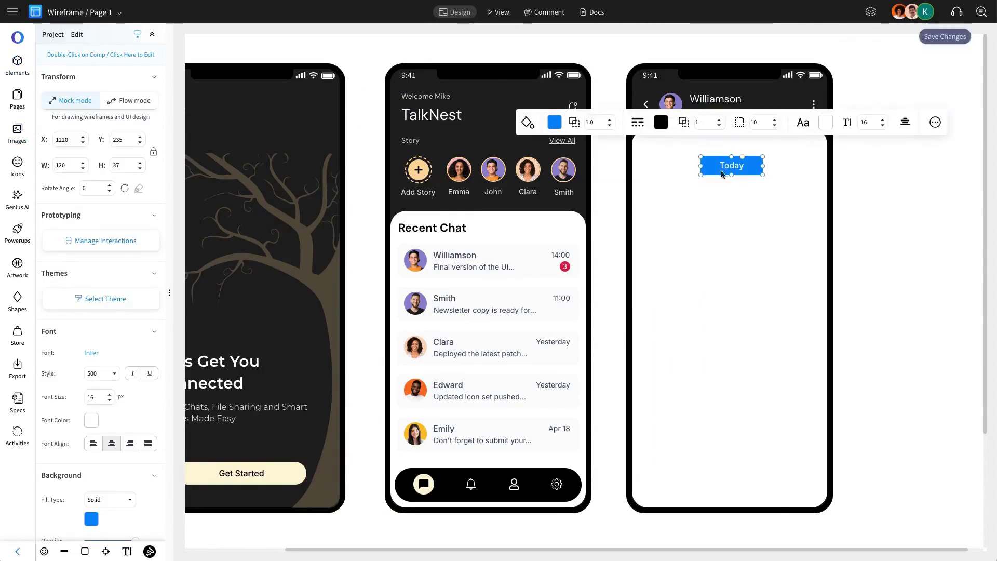
Restyle the Today button with a corner radius of 50, the pale yellow favourite colour as fill, and black text
{"action": "left_click", "coordinate": [555, 122]}
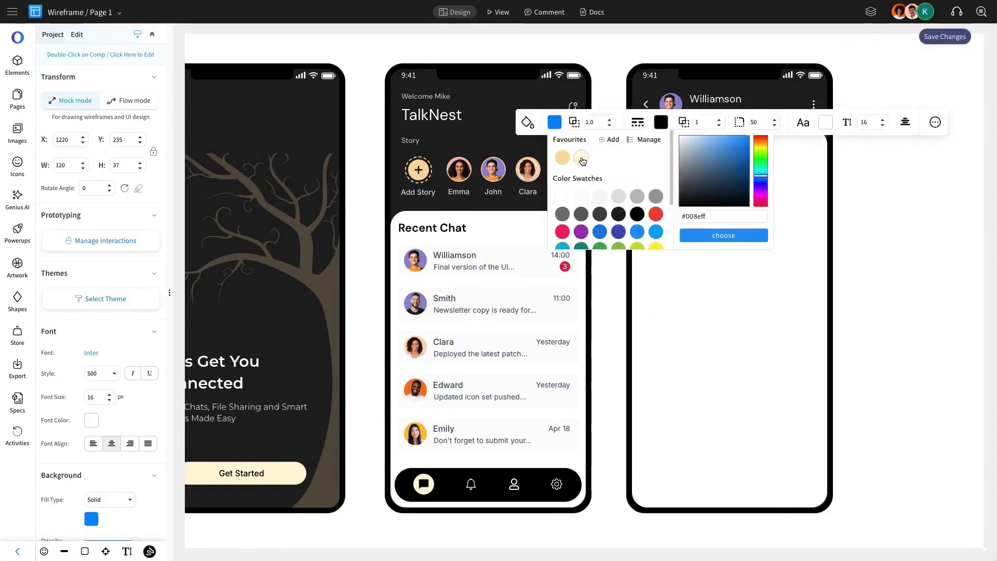
{"action": "left_click", "coordinate": [580, 157]}
{"action": "left_click", "coordinate": [826, 122]}
{"action": "left_click", "coordinate": [858, 214]}
Add an ungrouped Conversation element below the Today label and a Message input field at the bottom of the third phone
{"action": "left_click", "coordinate": [18, 63]}
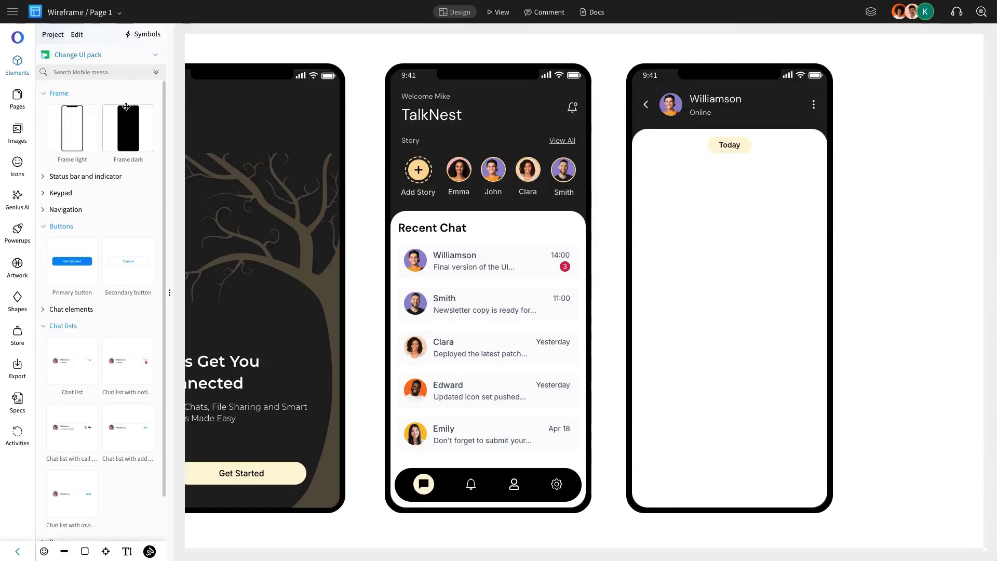
{"action": "scroll", "coordinate": [71, 278], "scroll_direction": "down", "scroll_amount": 1}
{"action": "left_click", "coordinate": [89, 260]}
{"action": "scroll", "coordinate": [89, 259], "scroll_direction": "down", "scroll_amount": 3}
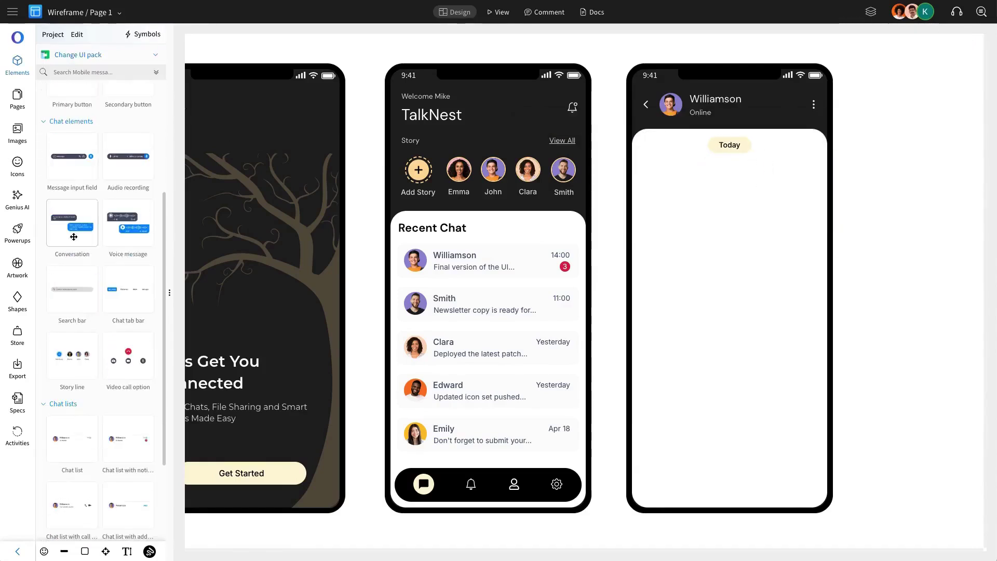
{"action": "left_click_drag", "start_coordinate": [72, 234], "coordinate": [691, 179]}
{"action": "key", "text": "ctrl+shift+g"}
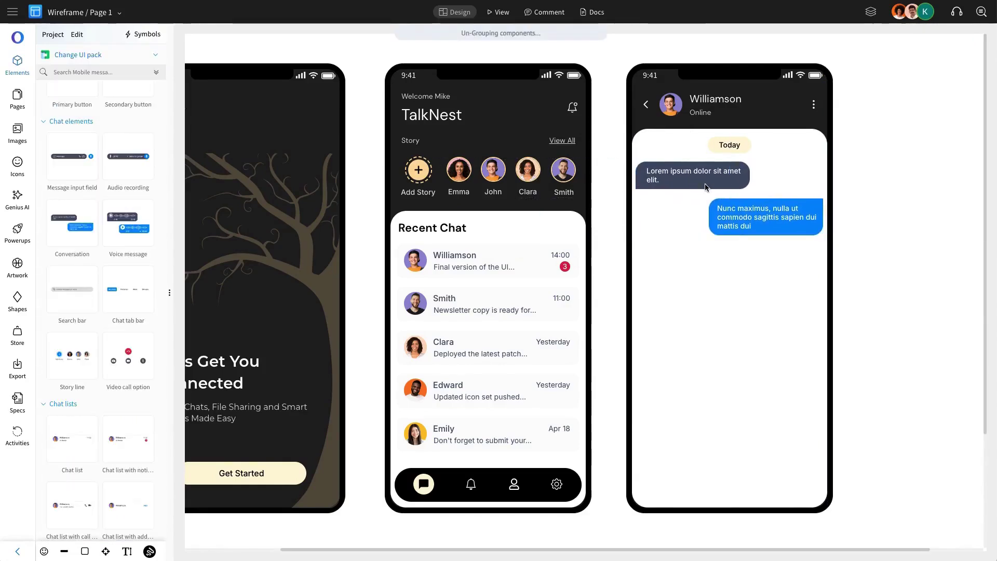
{"action": "left_click_drag", "start_coordinate": [72, 155], "coordinate": [716, 473]}
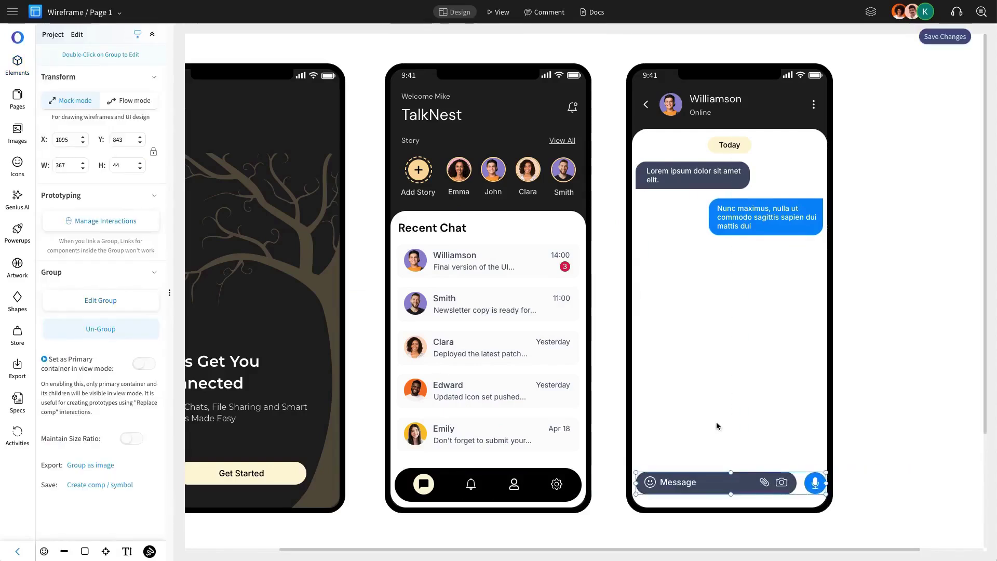
Give the blue reply bubble a light grey fill and black text, the incoming bubble pale yellow, and the message field grey
{"action": "double_click", "coordinate": [717, 423]}
{"action": "left_click", "coordinate": [779, 235]}
{"action": "left_click", "coordinate": [778, 235]}
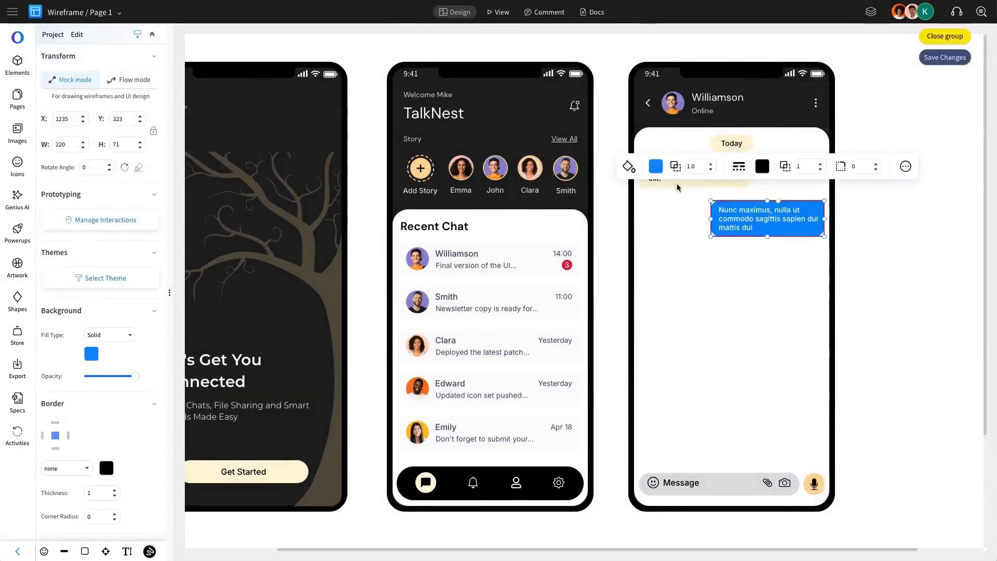
{"action": "left_click", "coordinate": [656, 168]}
{"action": "left_click", "coordinate": [697, 236]}
{"action": "left_click", "coordinate": [764, 224]}
{"action": "left_click", "coordinate": [647, 169]}
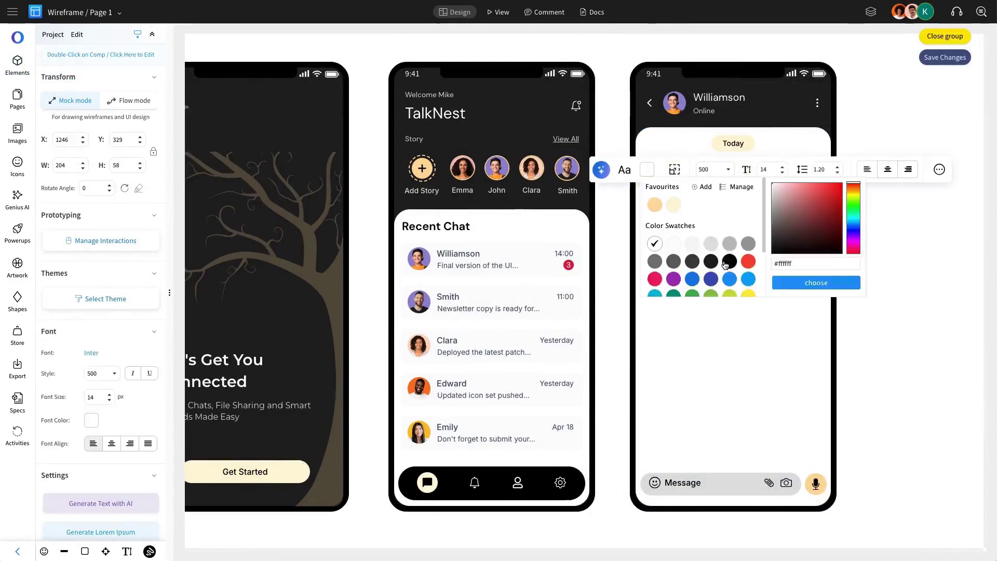
{"action": "left_click", "coordinate": [727, 261]}
{"action": "left_click", "coordinate": [815, 251]}
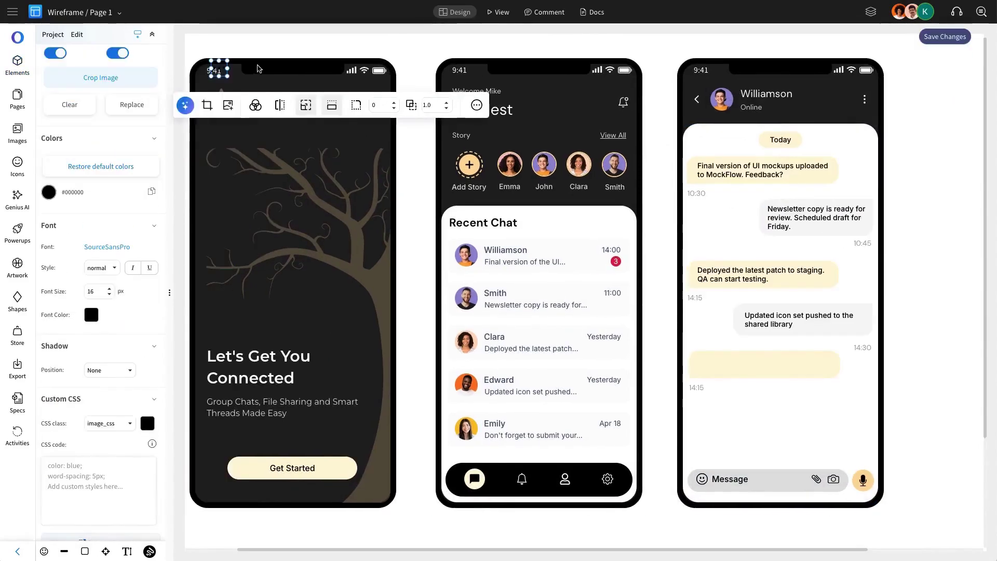
Move the three-dots icon into the empty last chat bubble and shorten the bubble to about 87 px wide around it
{"action": "left_click_drag", "start_coordinate": [217, 66], "coordinate": [709, 364]}
{"action": "left_click", "coordinate": [798, 371]}
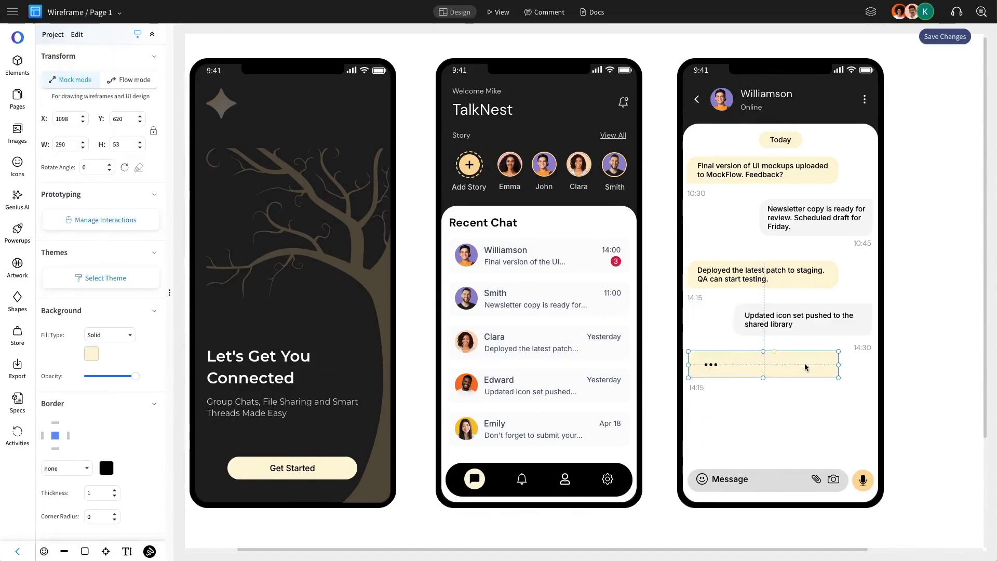
{"action": "left_click_drag", "start_coordinate": [840, 364], "coordinate": [729, 364]}
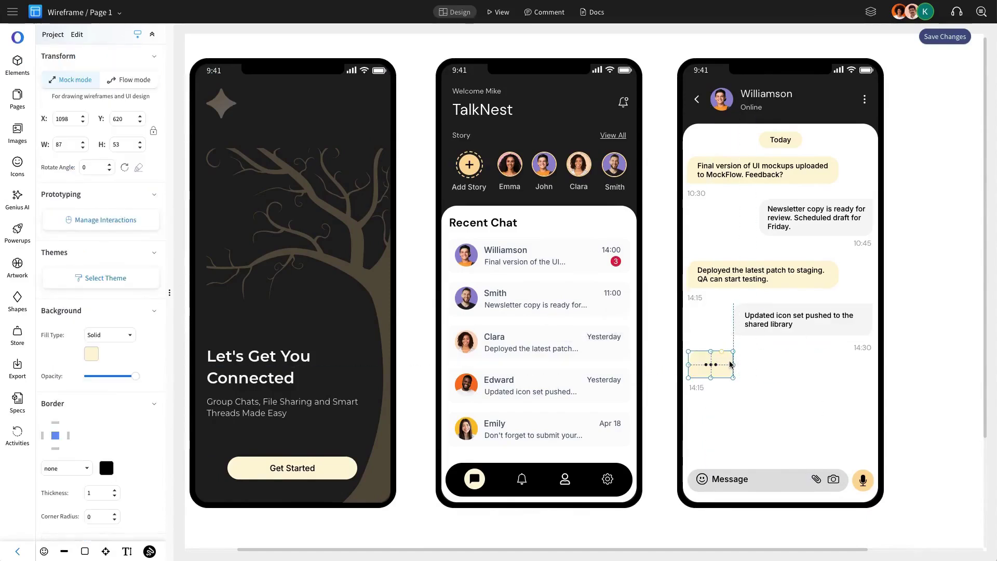
Change the timestamp beneath the three-dots bubble to "Typing..."
{"action": "left_click", "coordinate": [696, 389]}
{"action": "double_click", "coordinate": [696, 388]}
{"action": "type", "text": "Typi"}
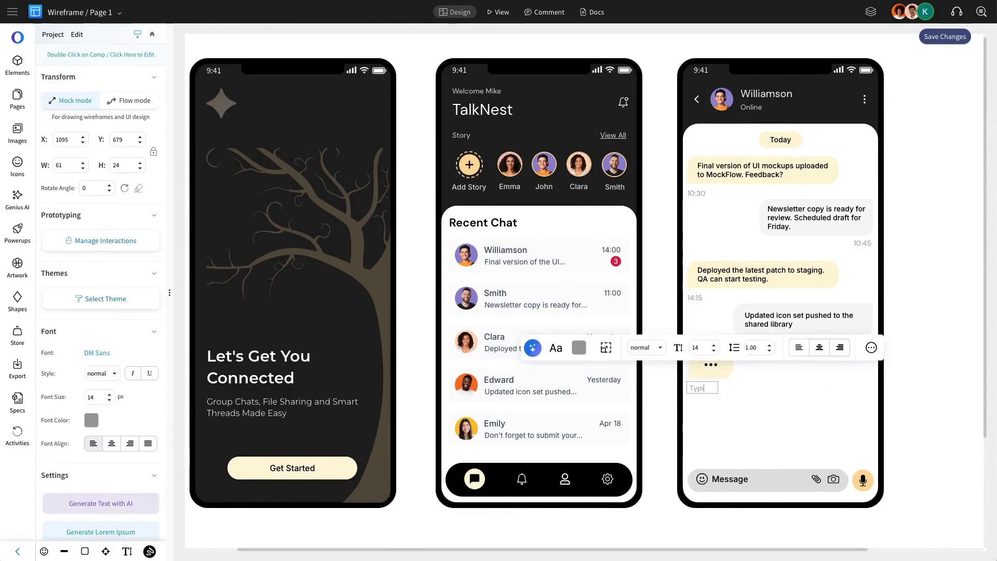
{"action": "key", "text": "Escape"}
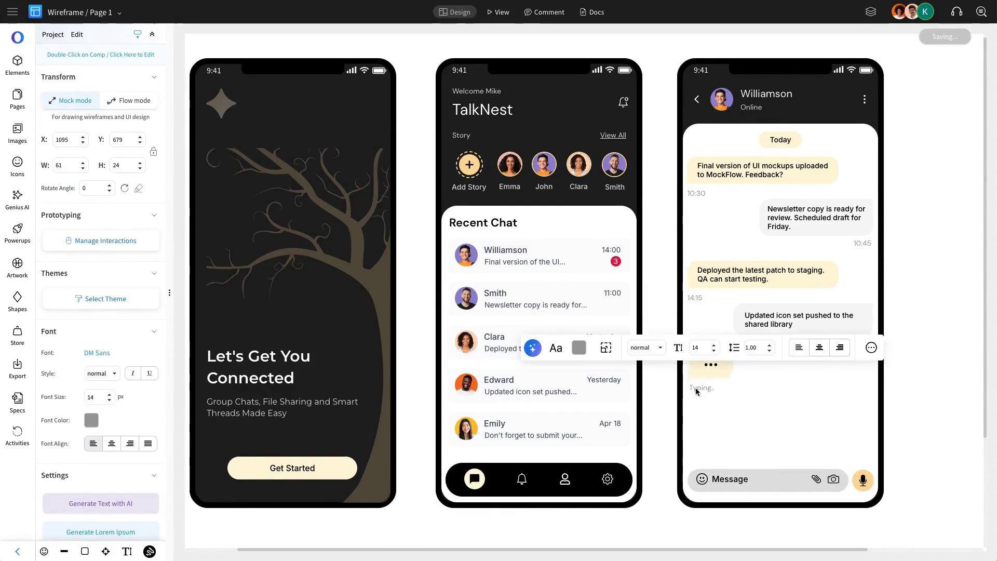
{"action": "left_click", "coordinate": [709, 390]}
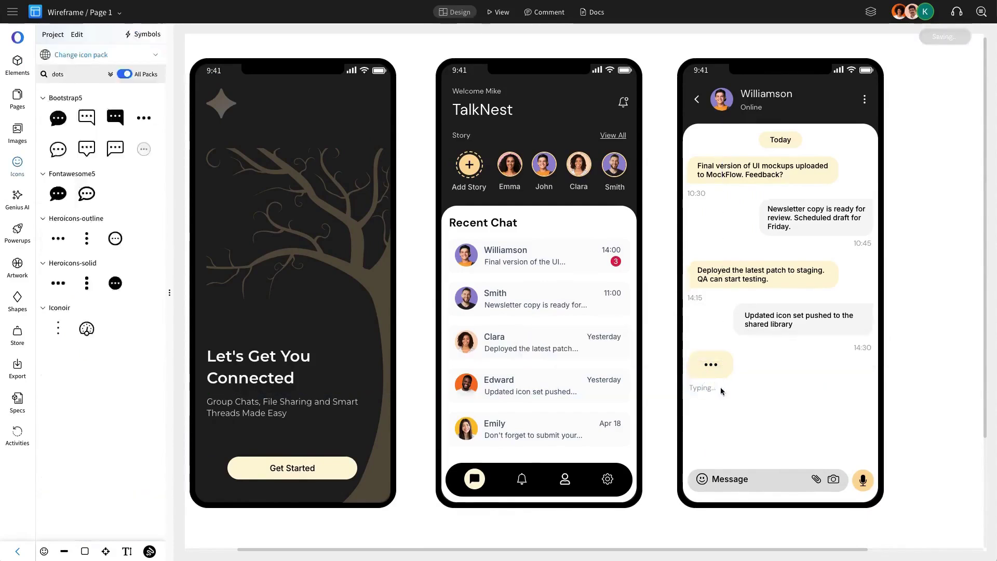
Select everything on the page and distribute the three phone screens evenly in the horizontal direction
{"action": "key", "text": "ctrl+a"}
{"action": "left_click", "coordinate": [634, 541]}
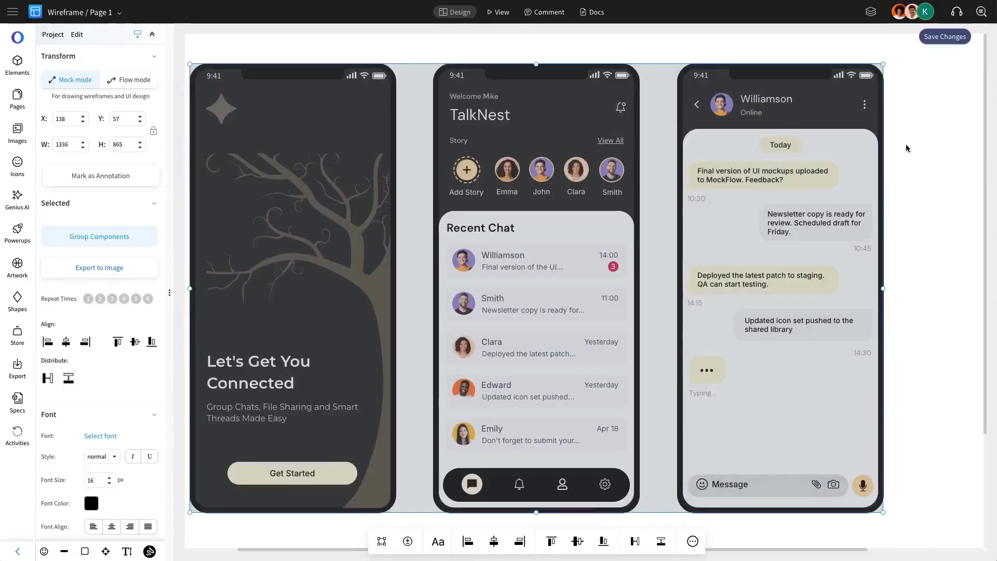
{"action": "left_click", "coordinate": [937, 177]}
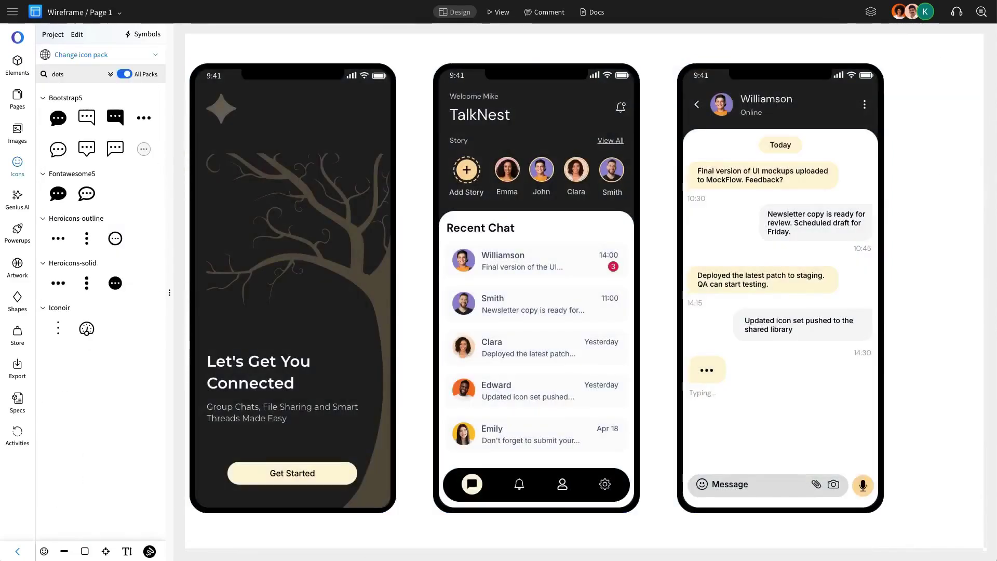
{"action": "scroll", "coordinate": [793, 218], "scroll_direction": "left", "scroll_amount": 2}
{"action": "scroll", "coordinate": [797, 219], "scroll_direction": "right", "scroll_amount": 1}
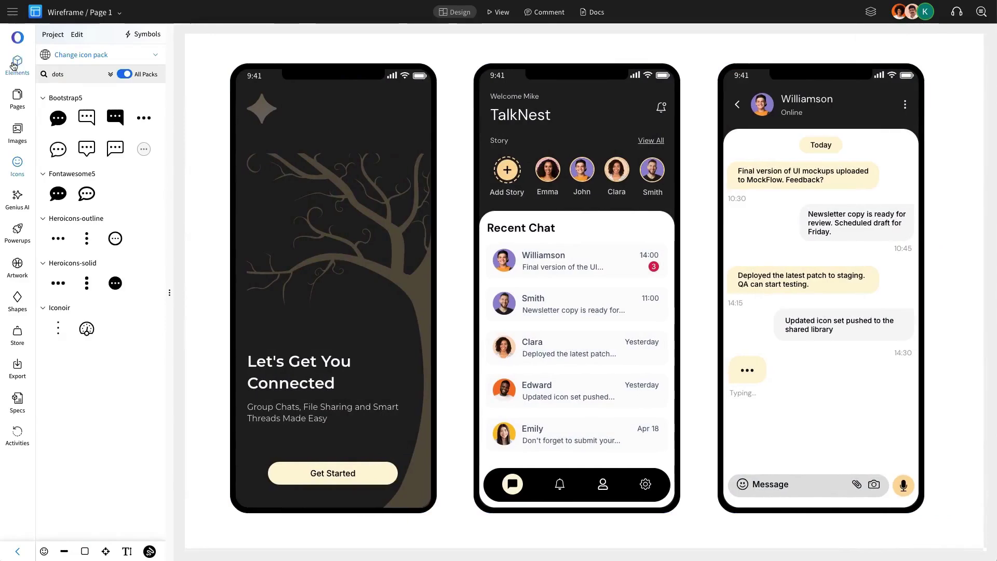
{"action": "left_click", "coordinate": [16, 68]}
{"action": "scroll", "coordinate": [147, 104], "scroll_direction": "up", "scroll_amount": 4}
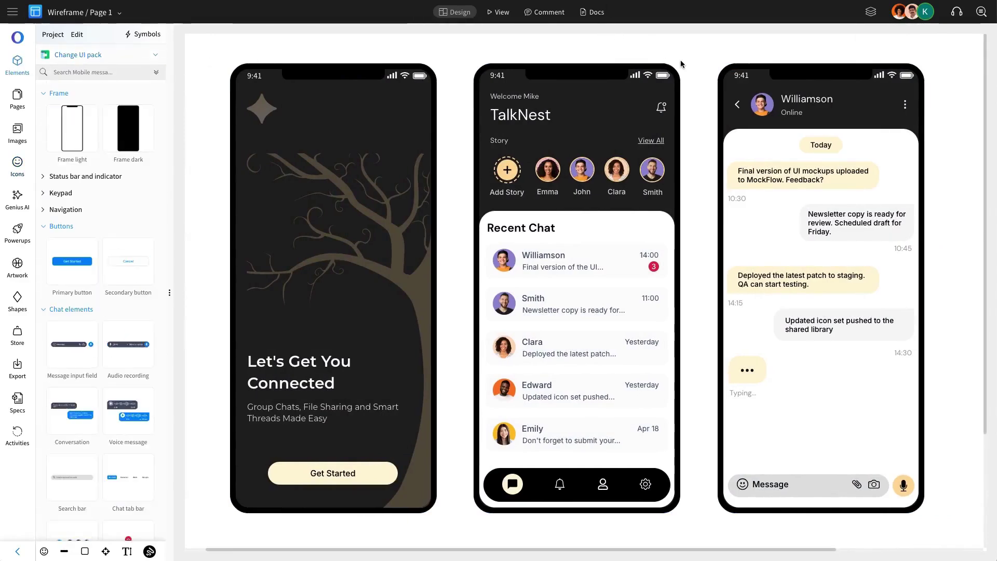